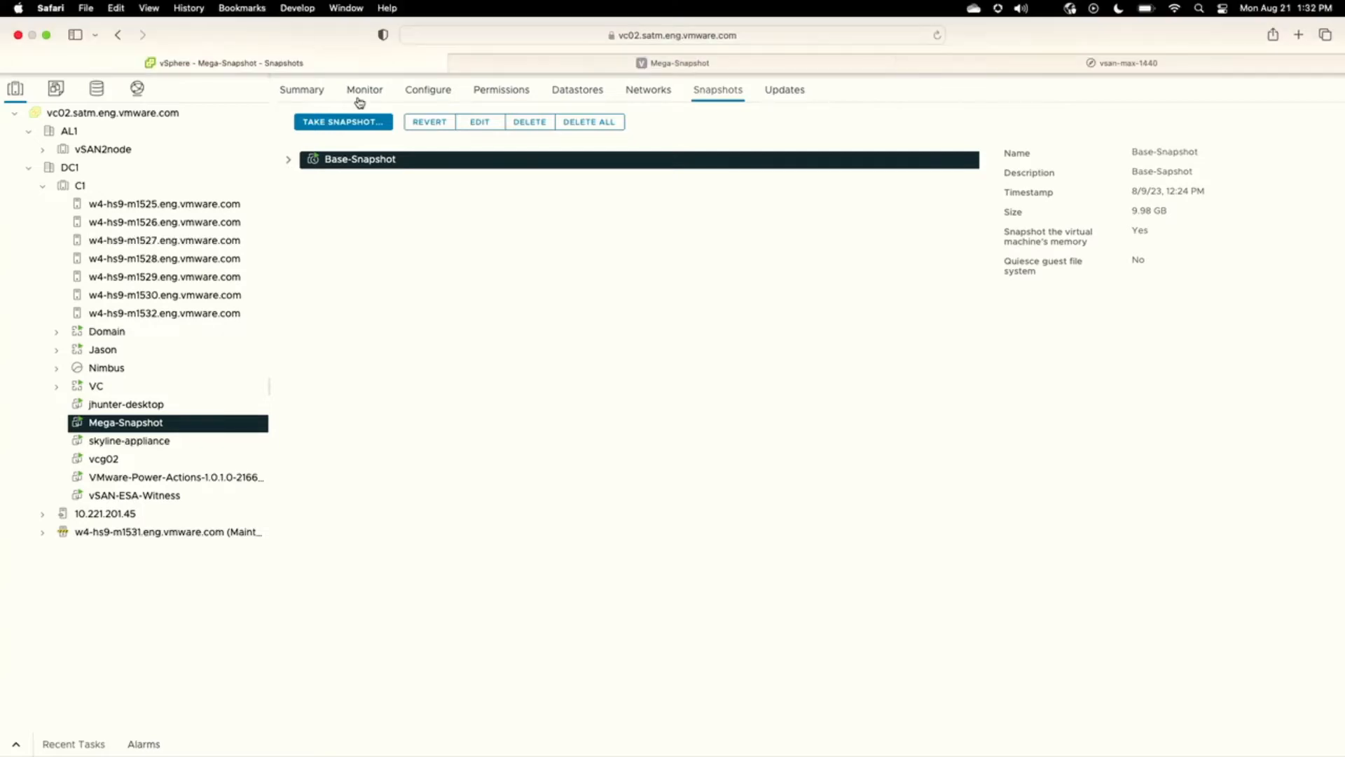
Check the Mega-Snapshot VM's console, then return to its Snapshots list
left_click(577, 65)
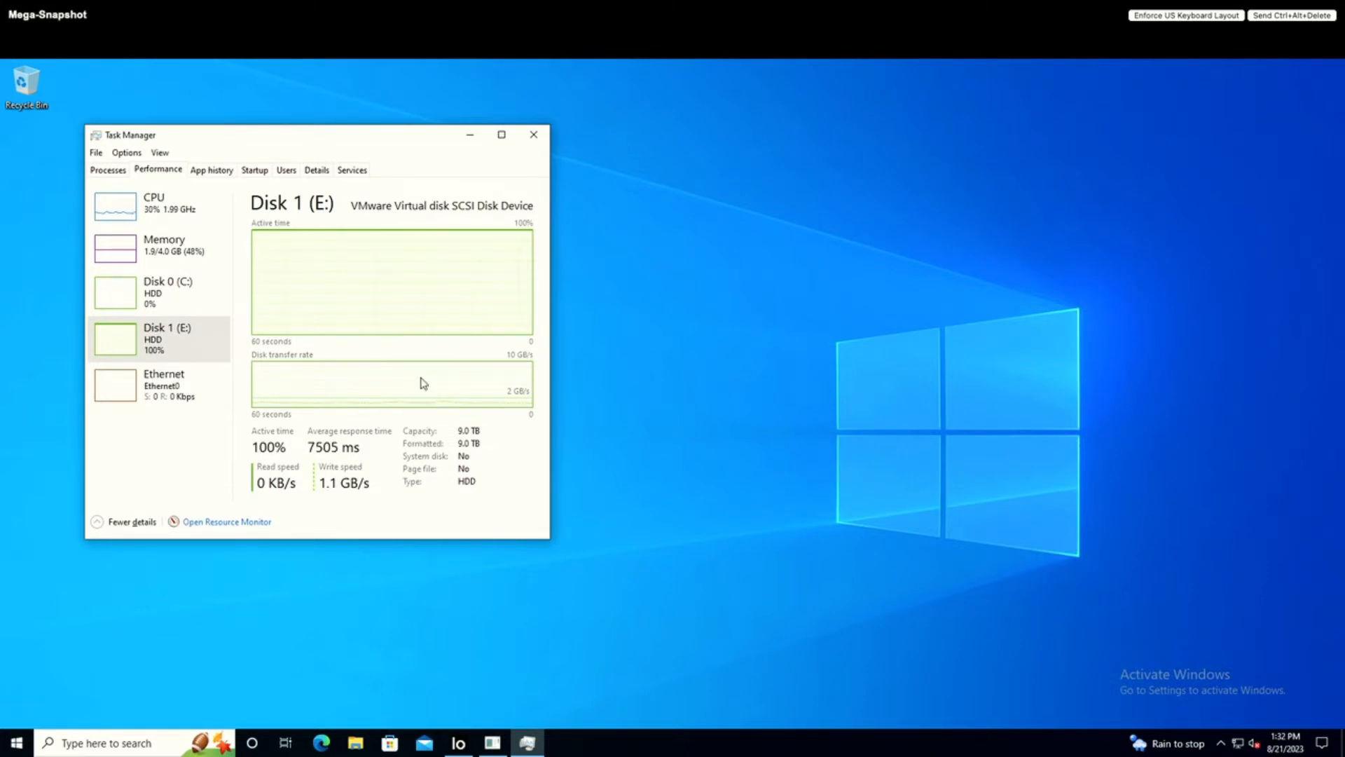
mouse_move(476, 290)
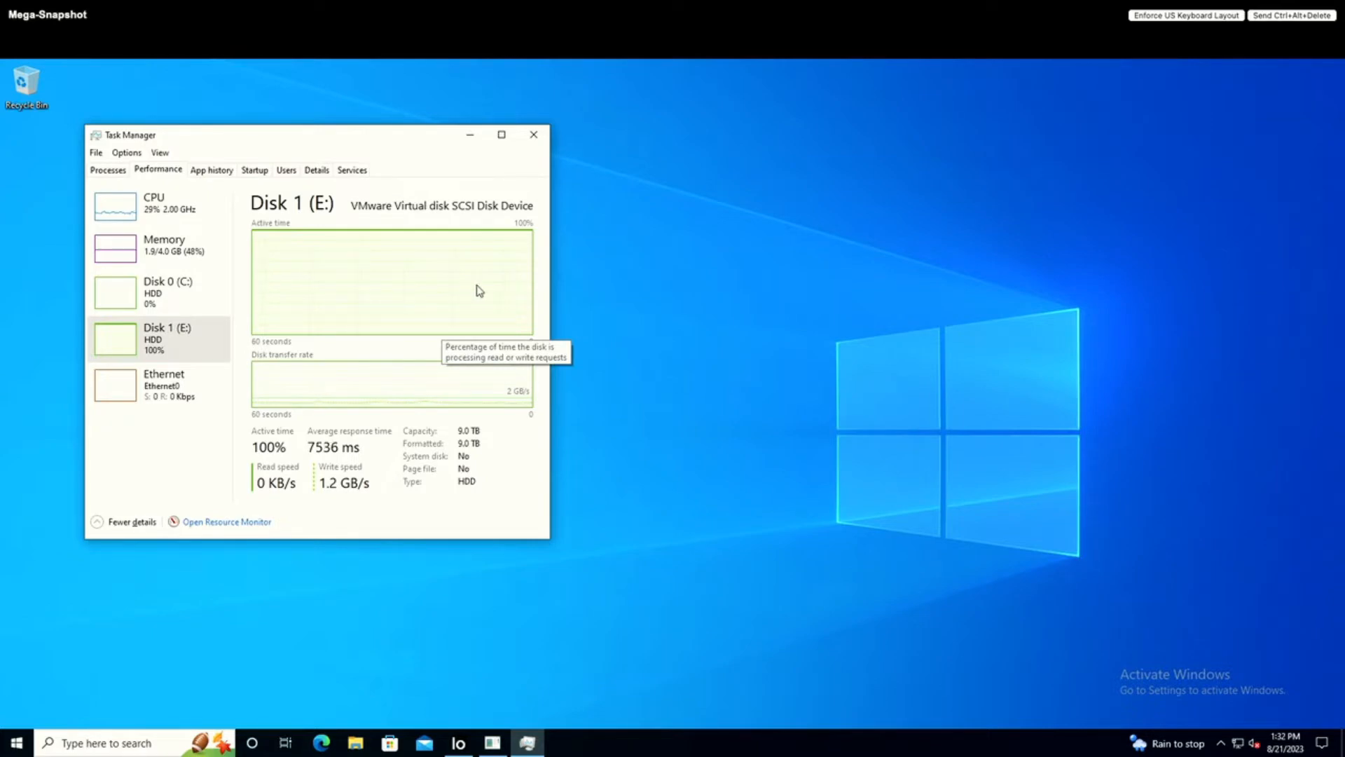
key("ctrl+Left")
key("ctrl+Right")
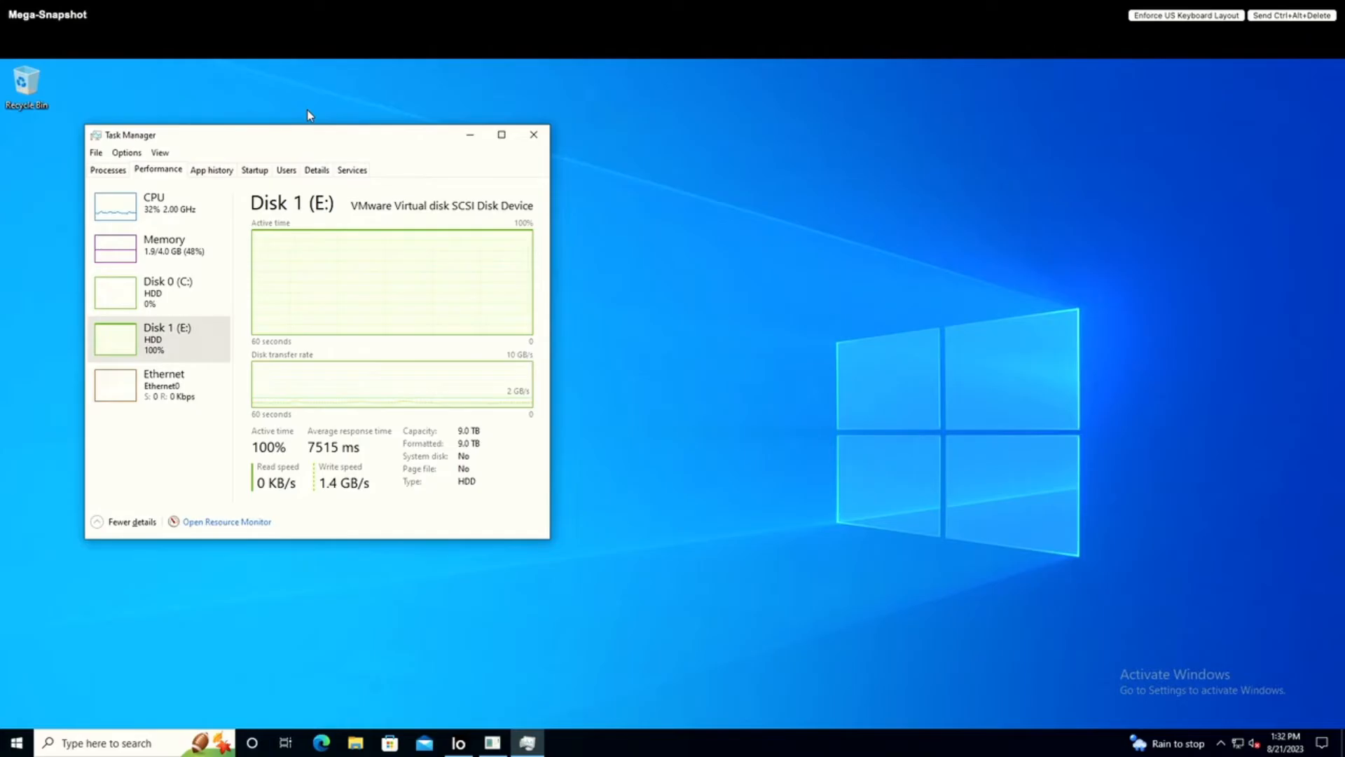
key("ctrl+Right")
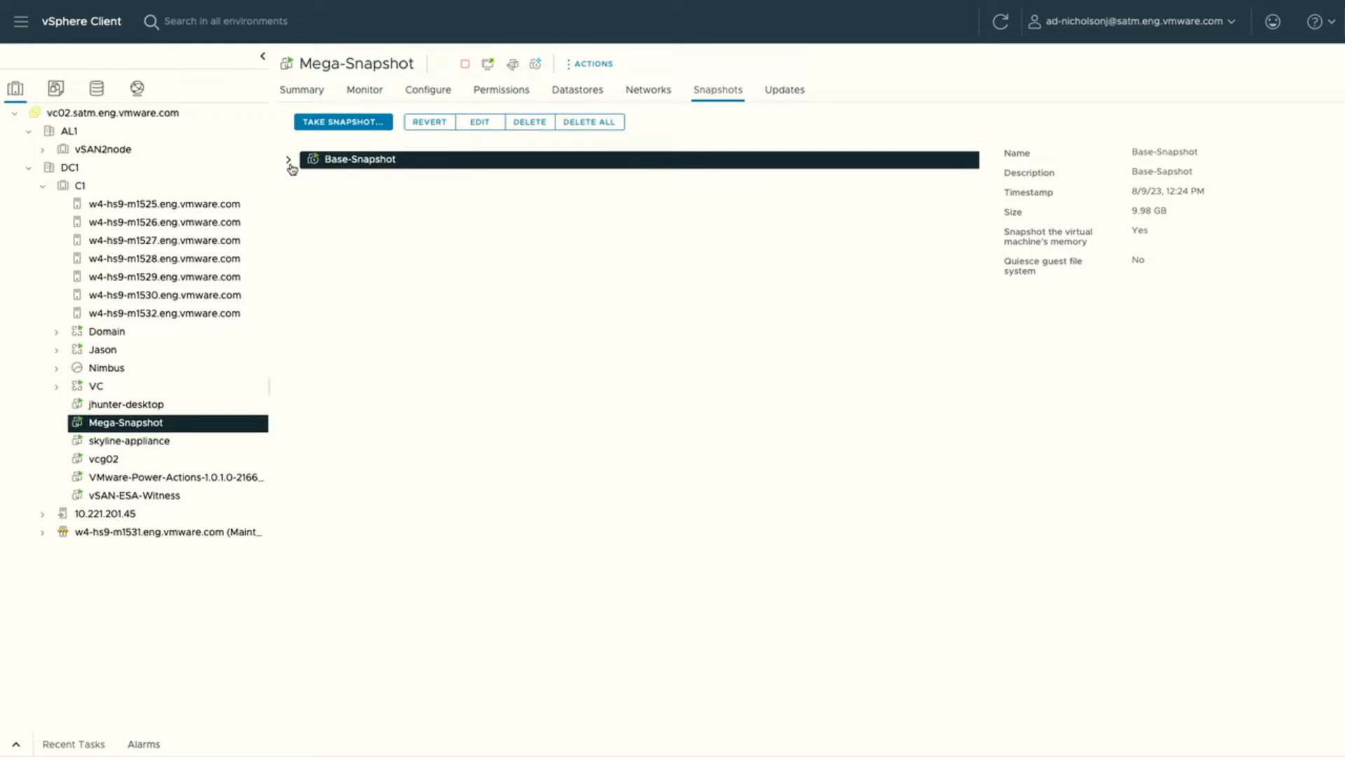
Expand the snapshot chain from Base-Snapshot through SnapChat and I-Know-What-You-Snaped-Last-Summer, inspecting Should-I-Call-GSS? and the emoji snapshot
left_click(289, 160)
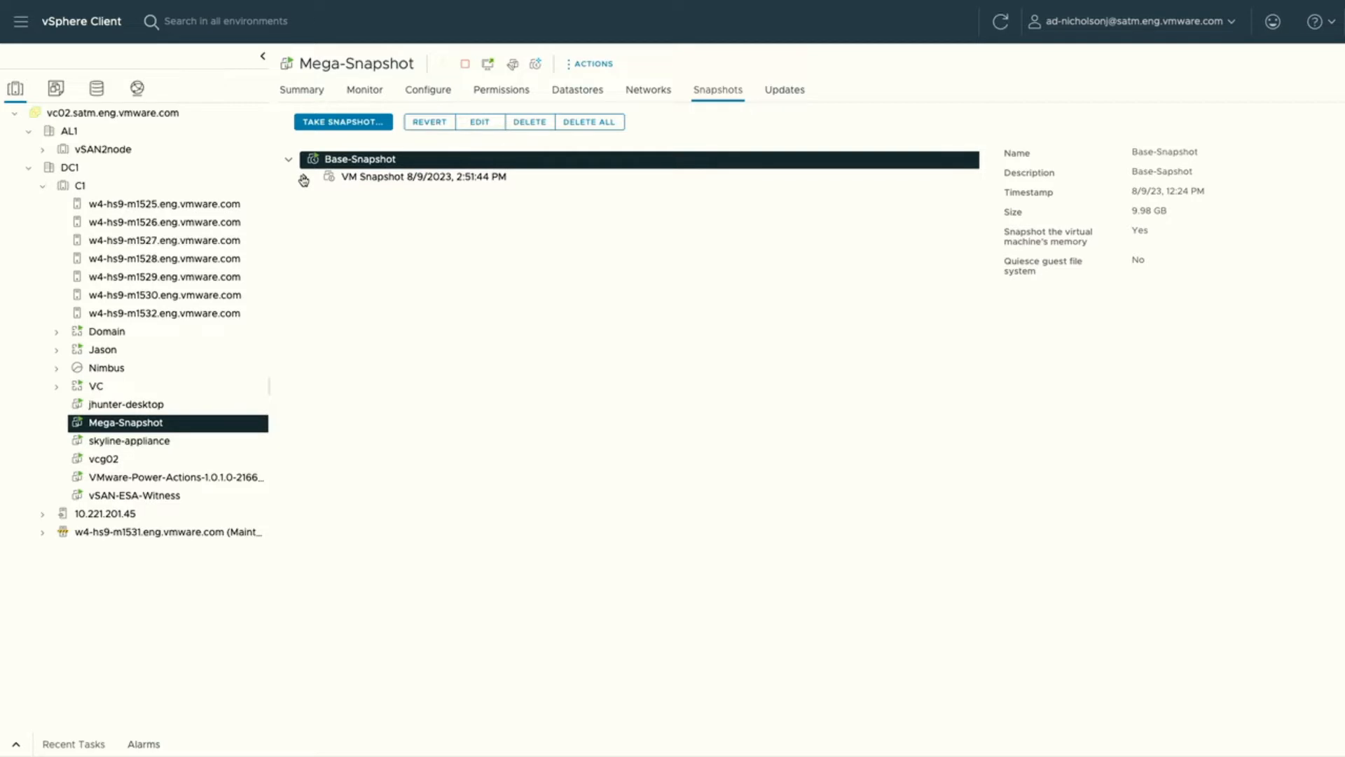
left_click(304, 178)
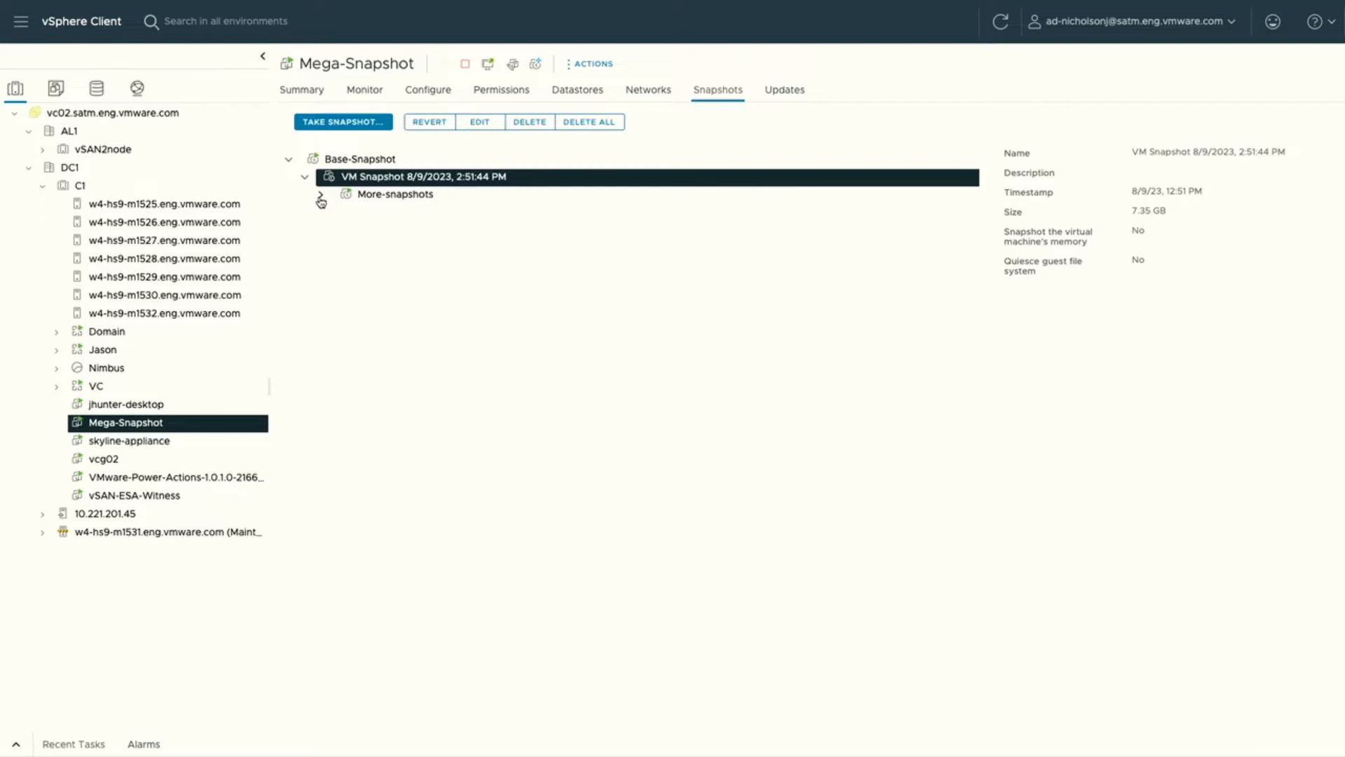
left_click(321, 195)
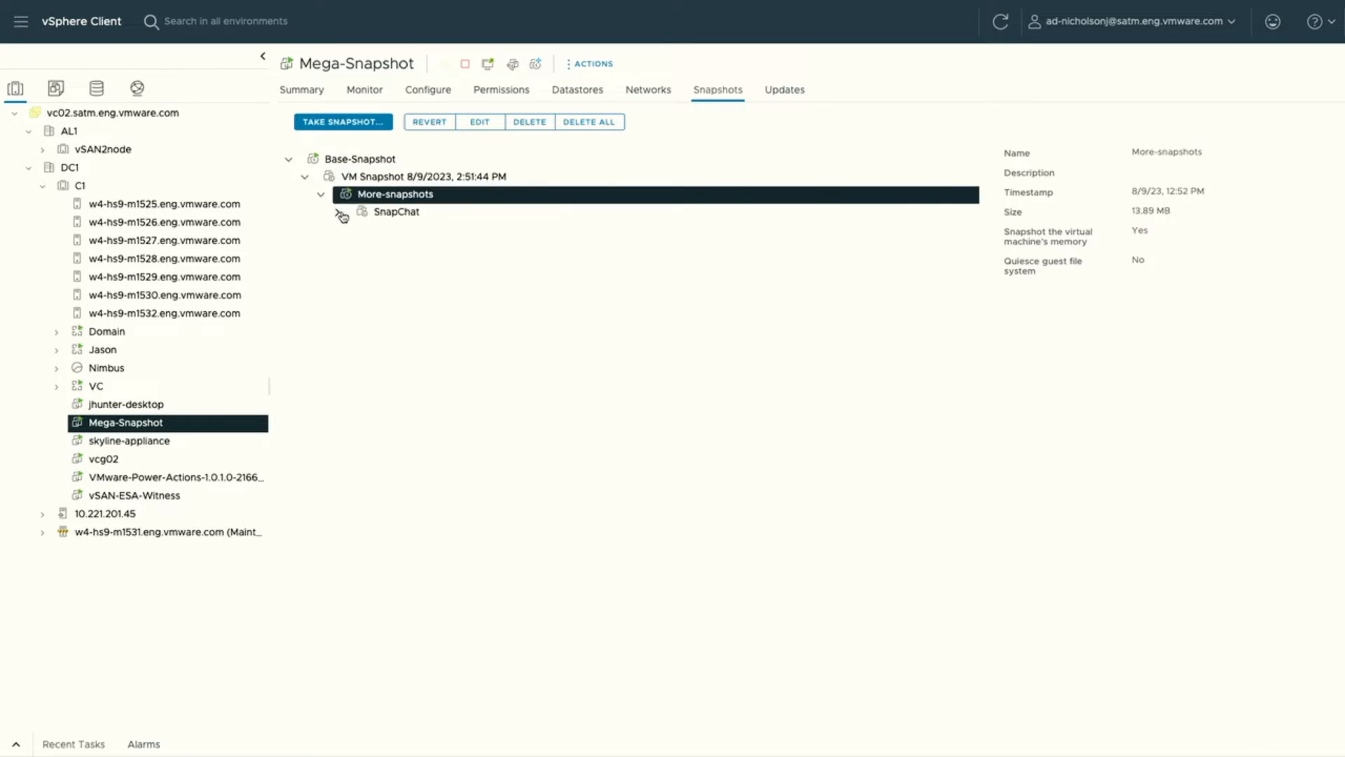
left_click(337, 213)
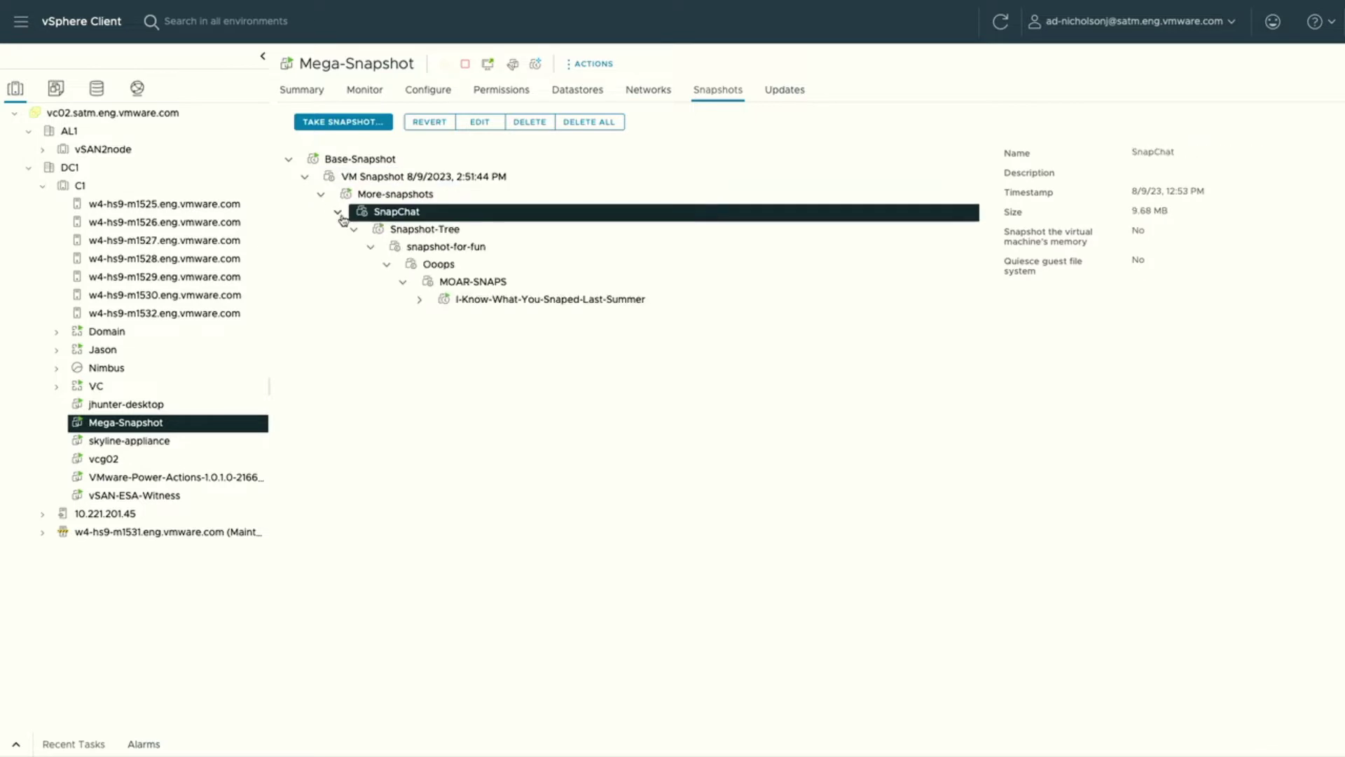
left_click(419, 300)
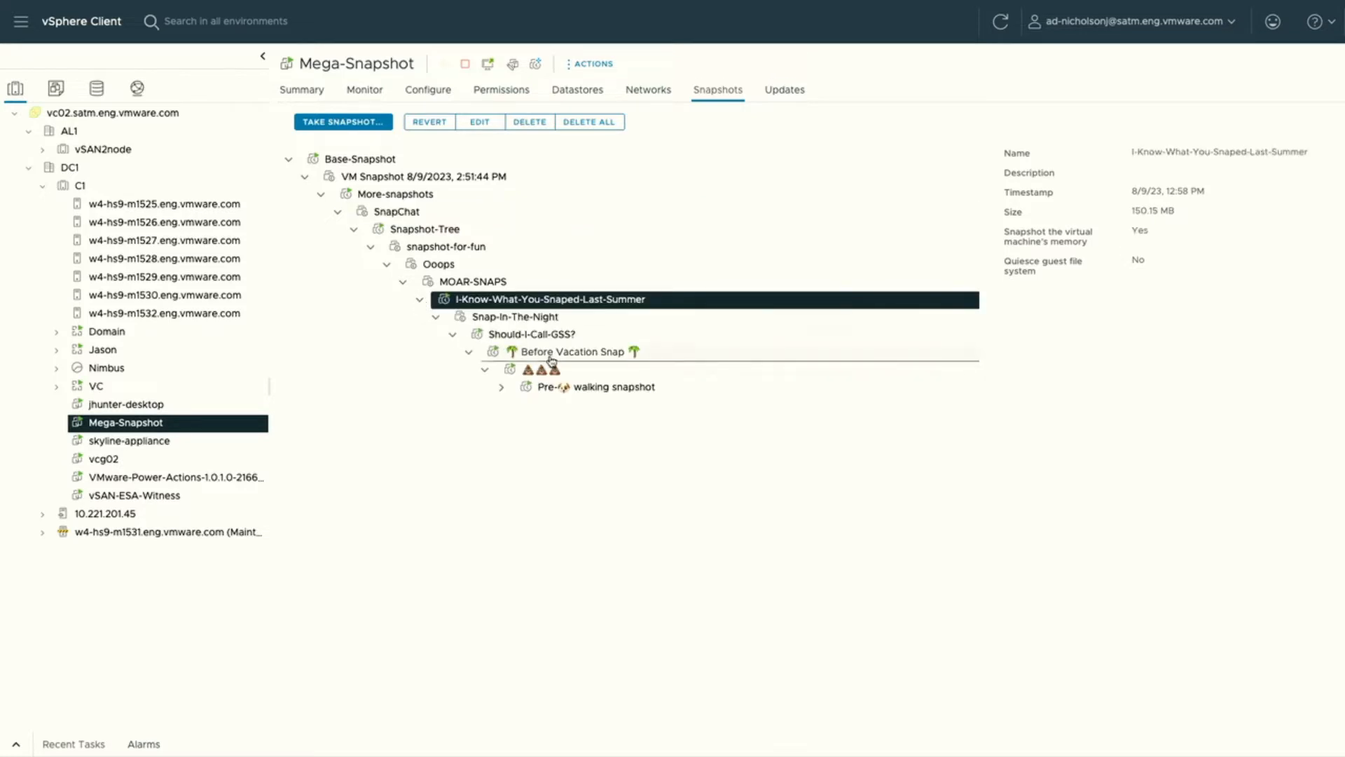
left_click(533, 335)
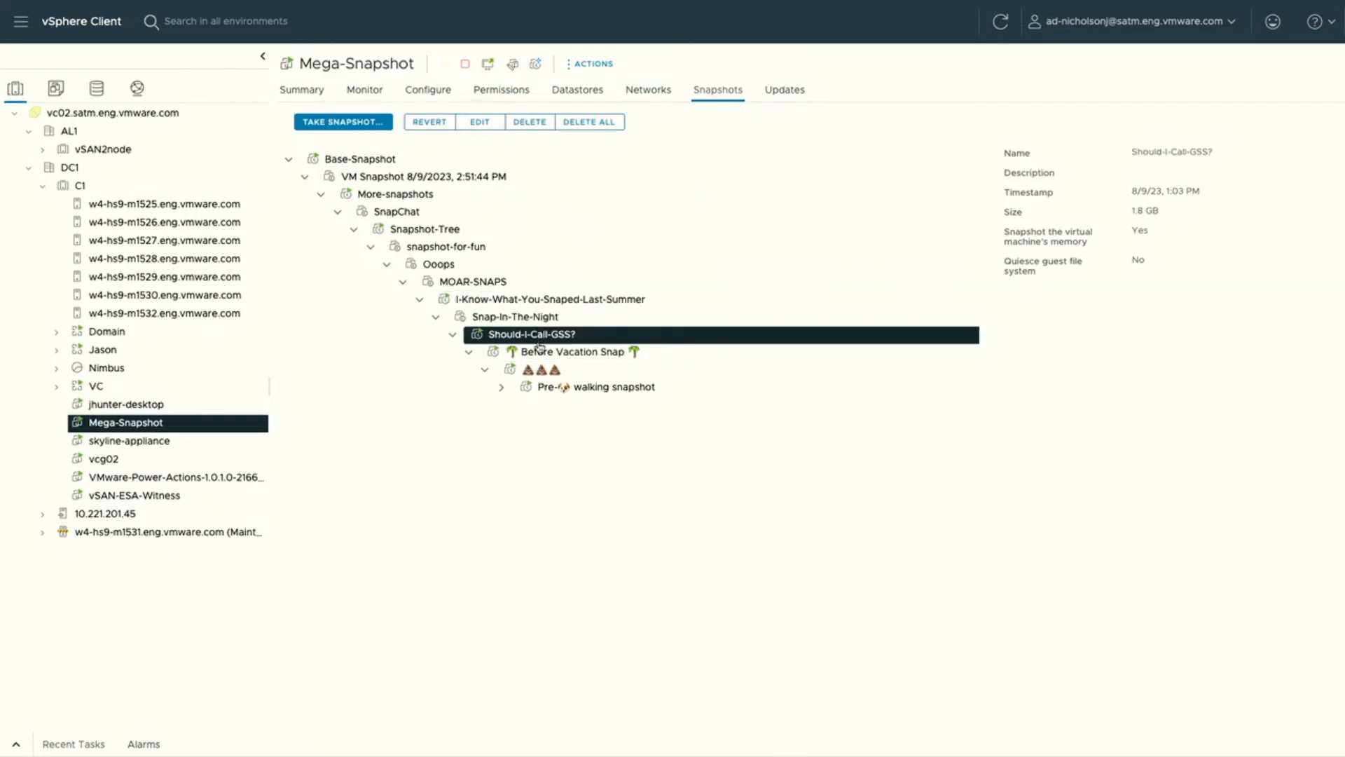
left_click(543, 371)
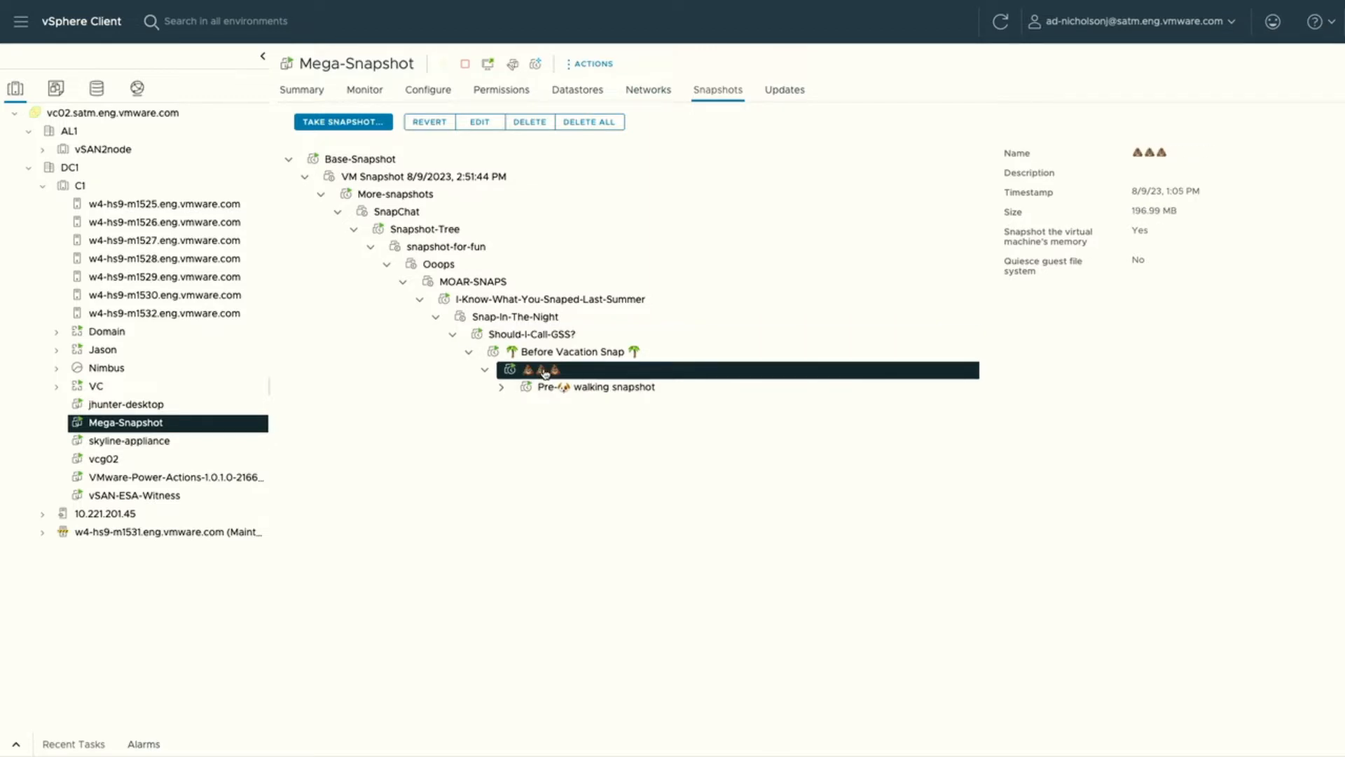
Expand down through SNAPPIEST OF SNAPS and inspect Copy On Write, Do-Snapshots-Suck-Pete? (105.23 GB) and VM-Live (228.28 GB)
left_click(501, 387)
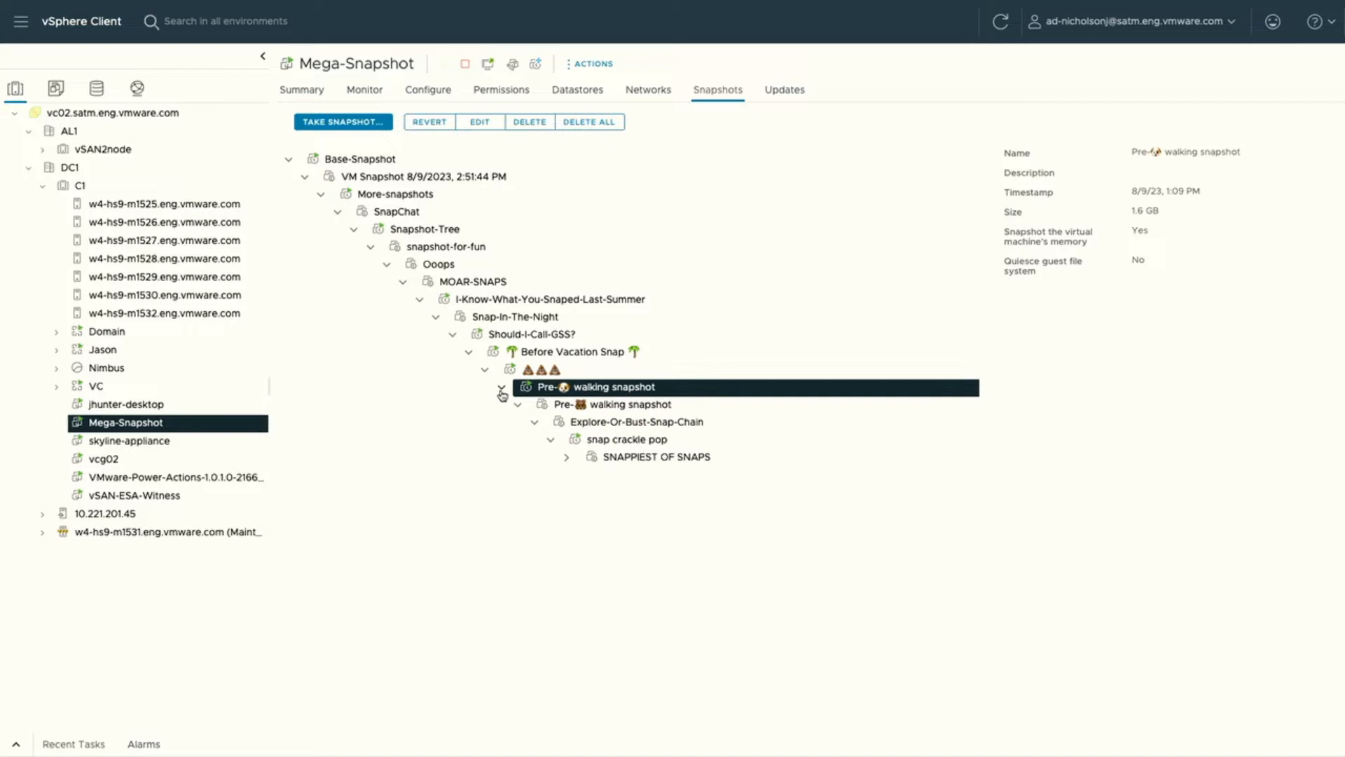
left_click(567, 460)
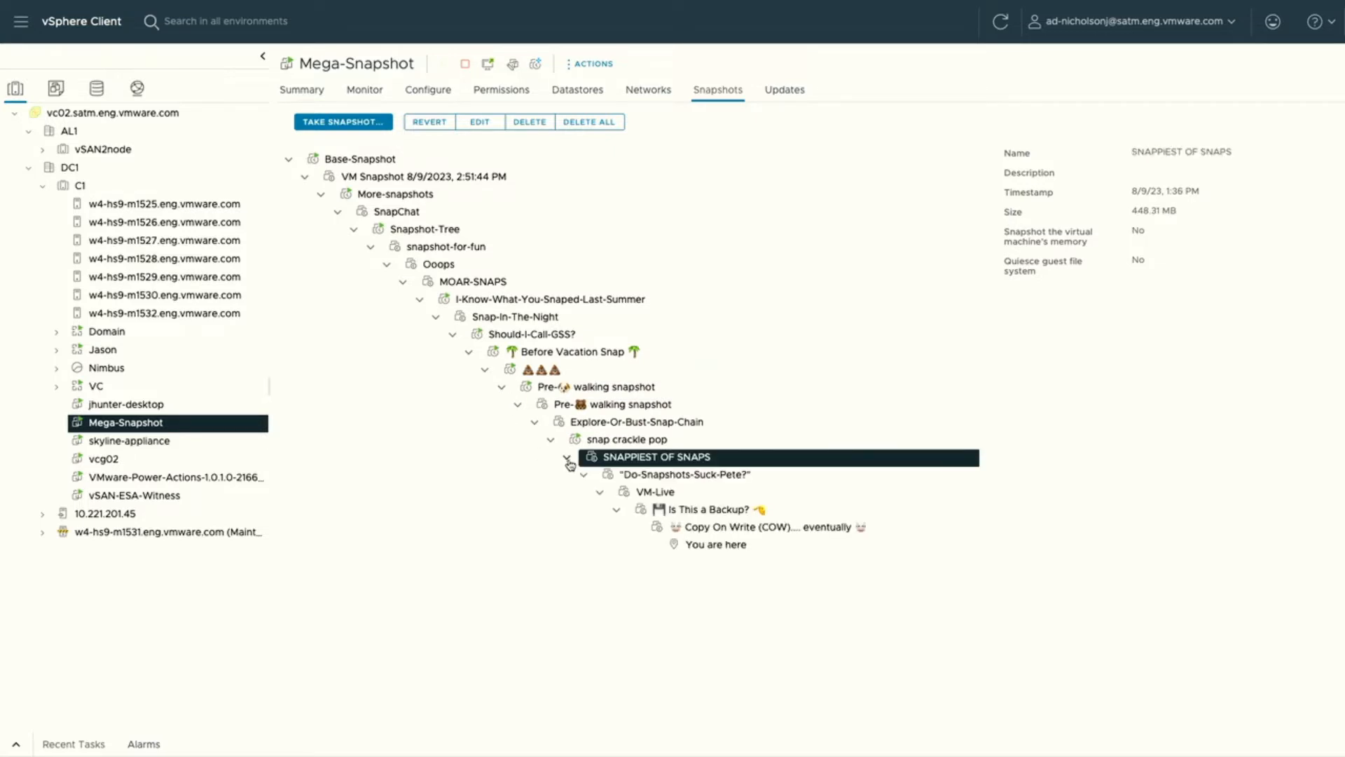
left_click(673, 510)
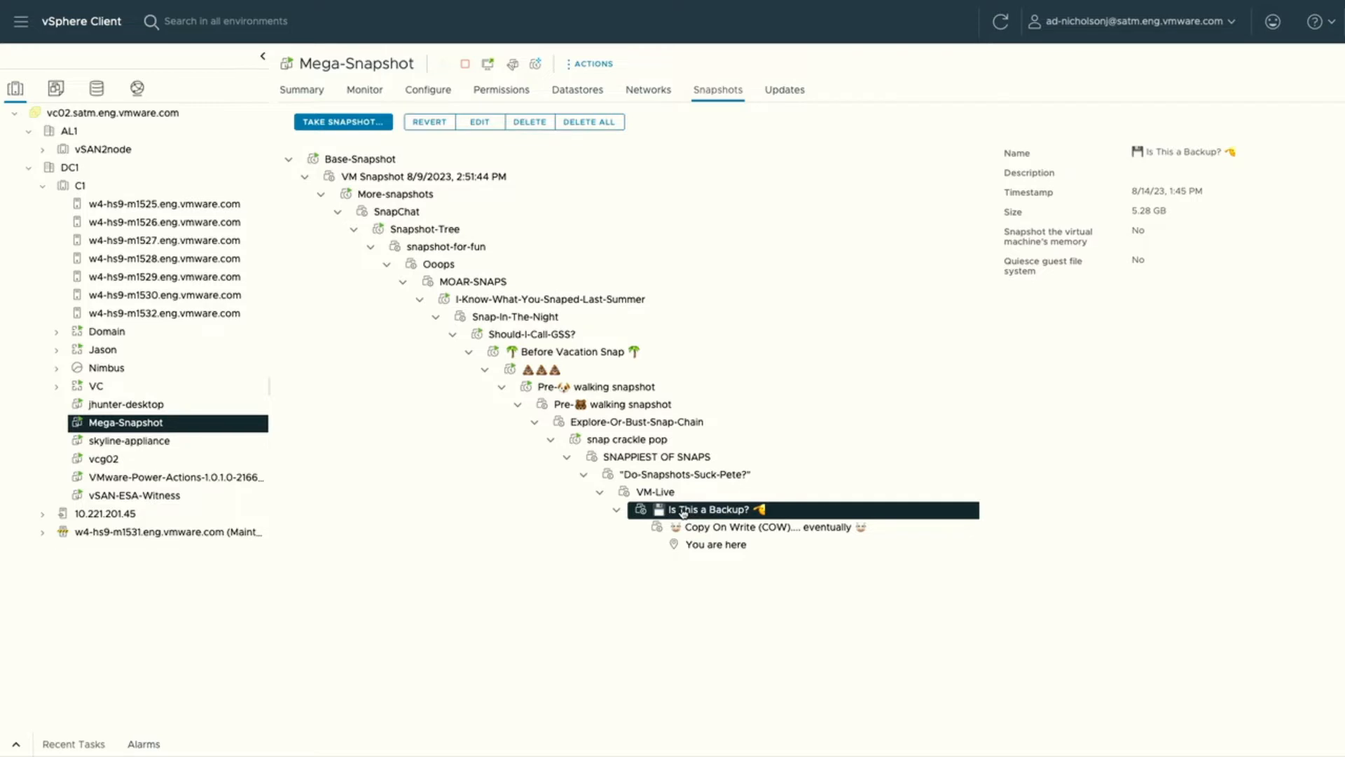
left_click(689, 526)
left_click(691, 528)
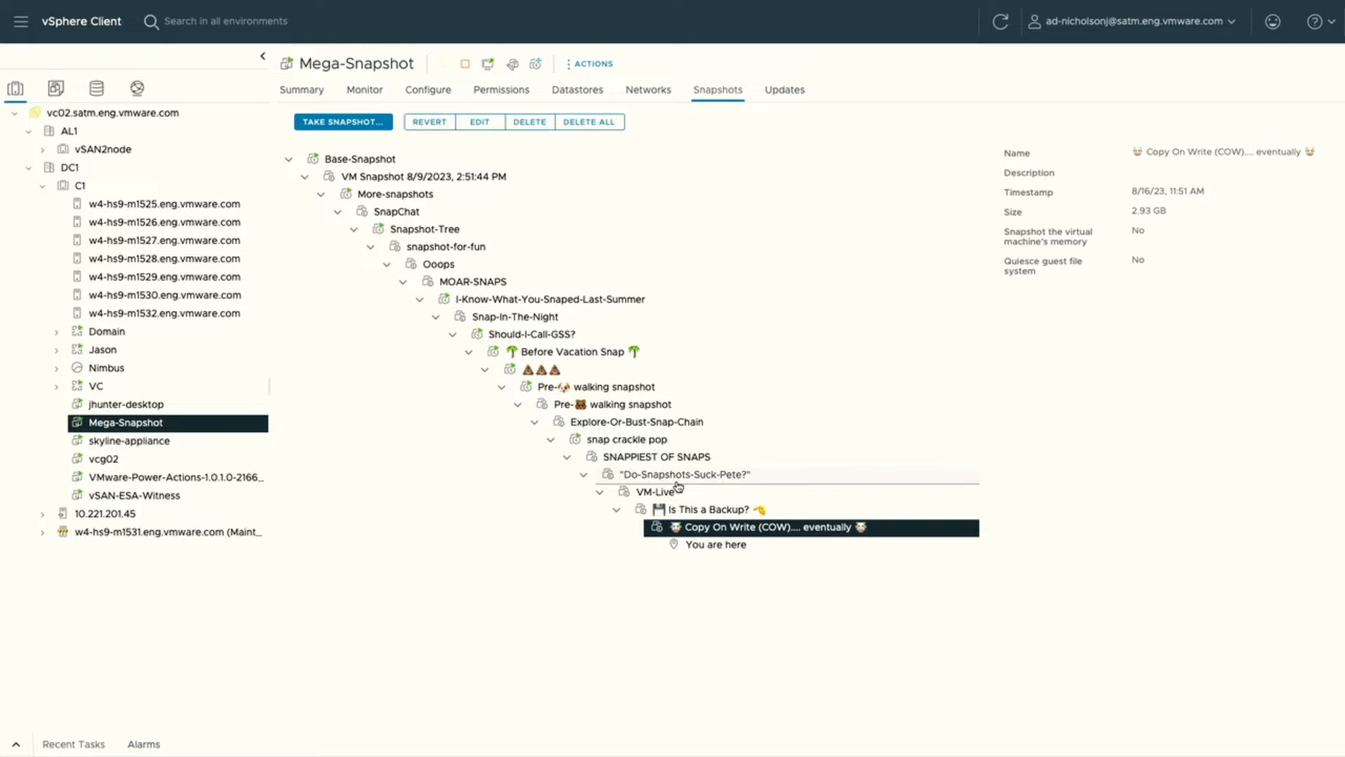
left_click(678, 475)
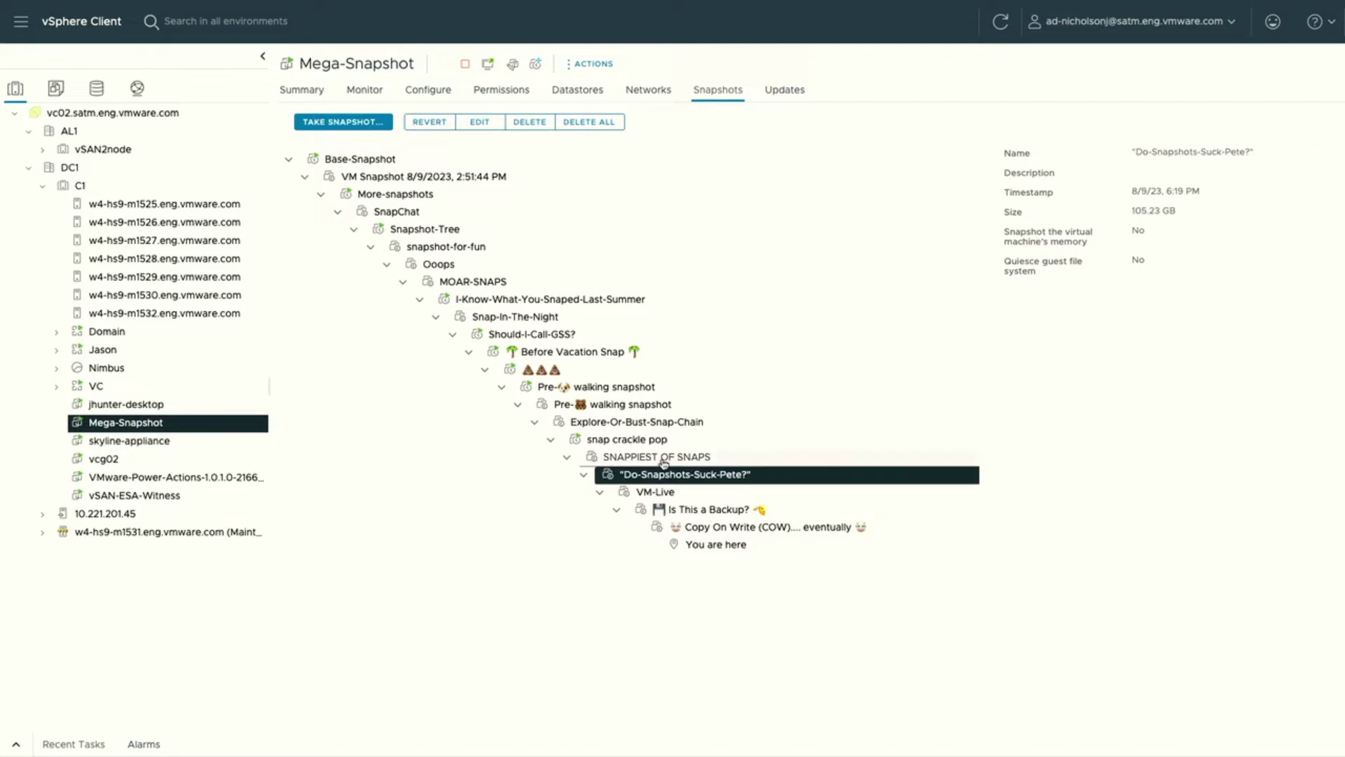
double_click(1154, 211)
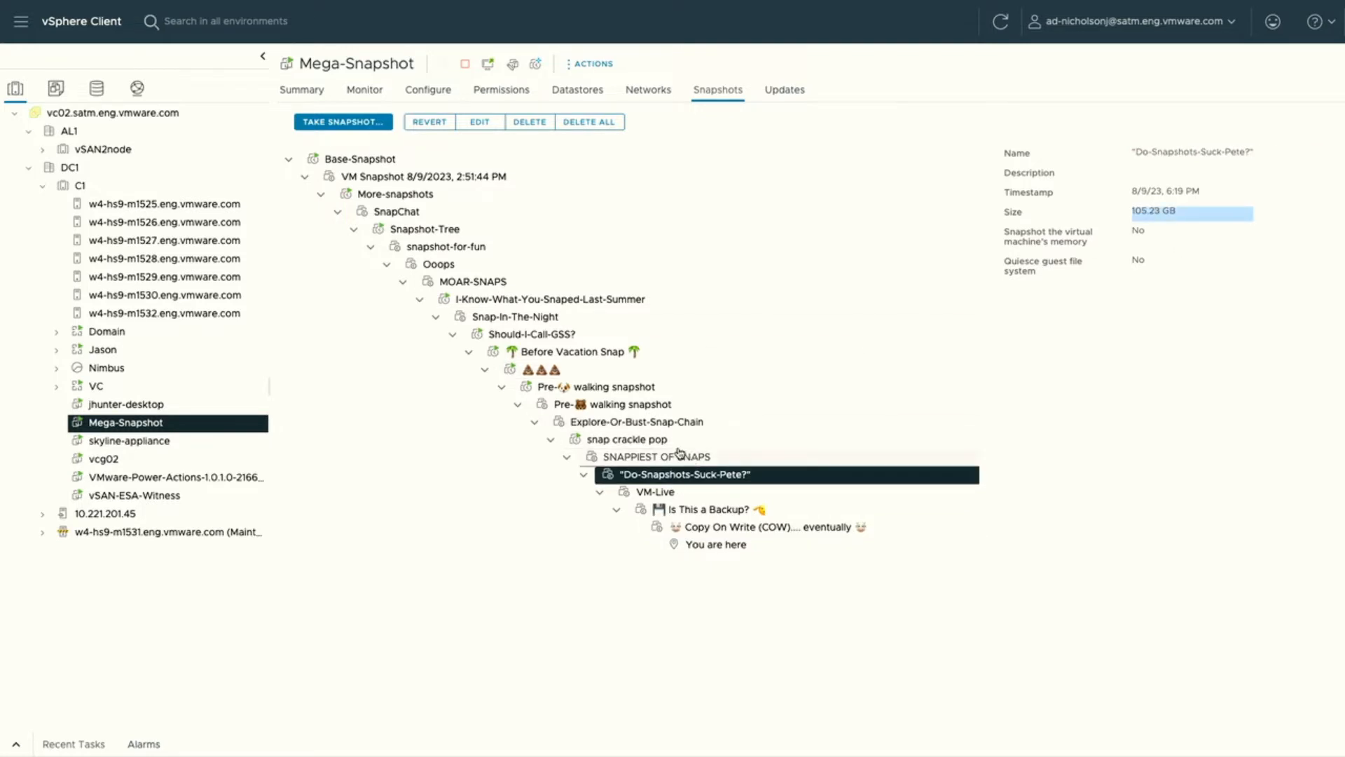
left_click(703, 492)
double_click(1155, 212)
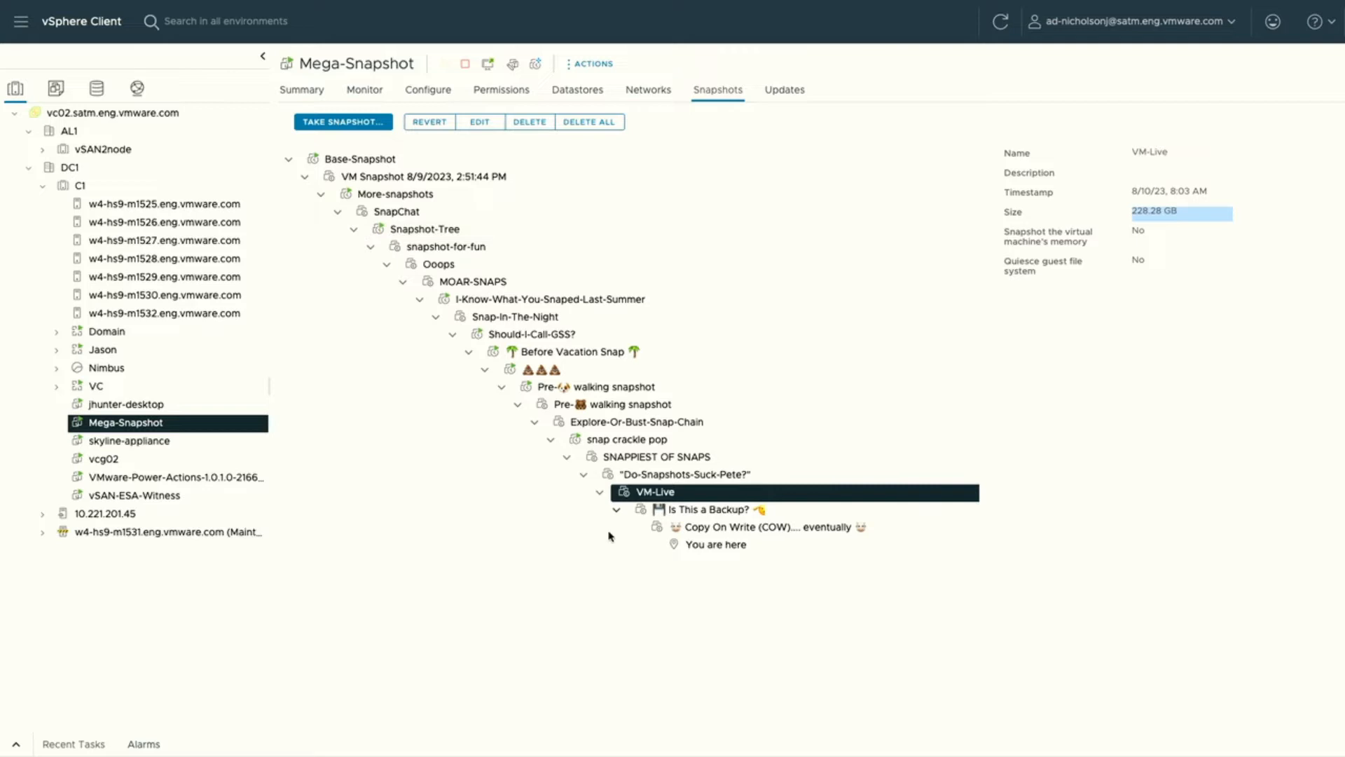
Delete the Copy On Write snapshot and watch its Remove snapshot task and the VM console
left_click(693, 527)
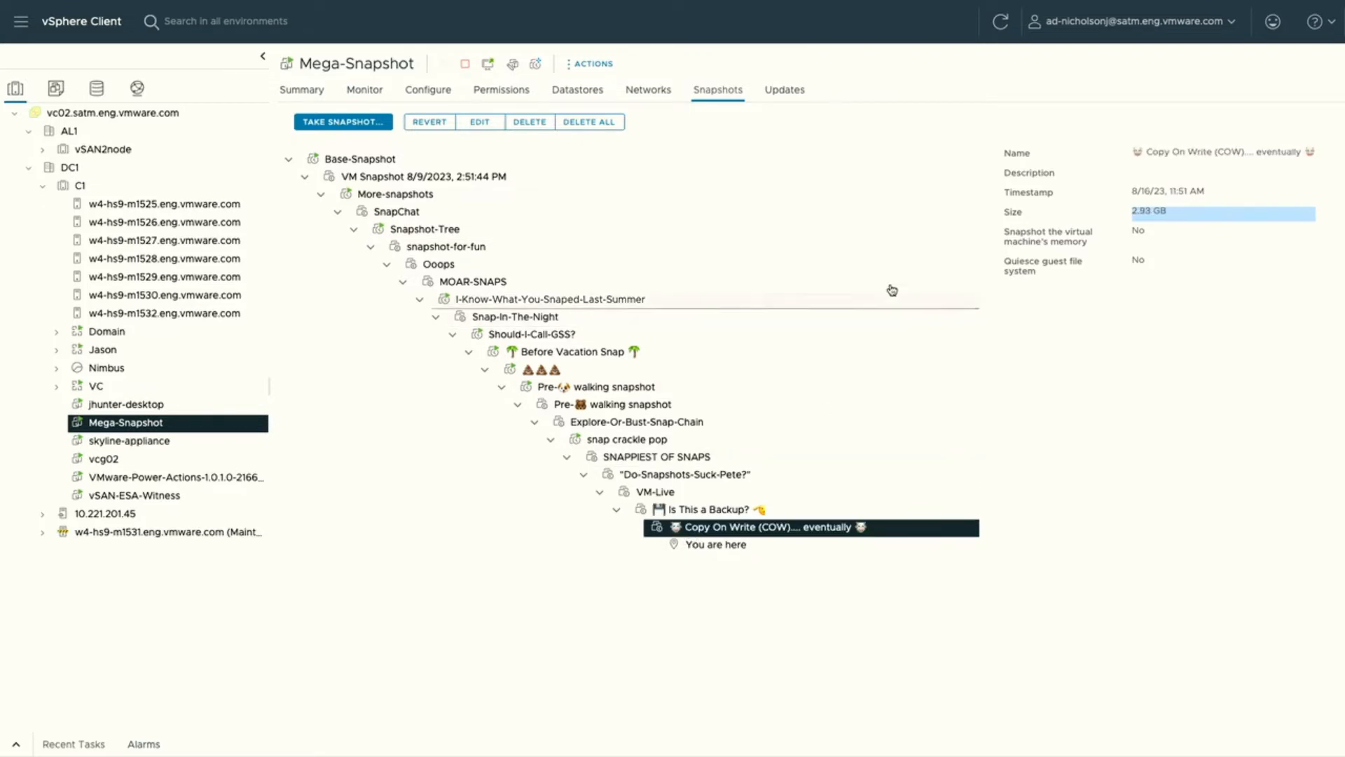
left_click(530, 122)
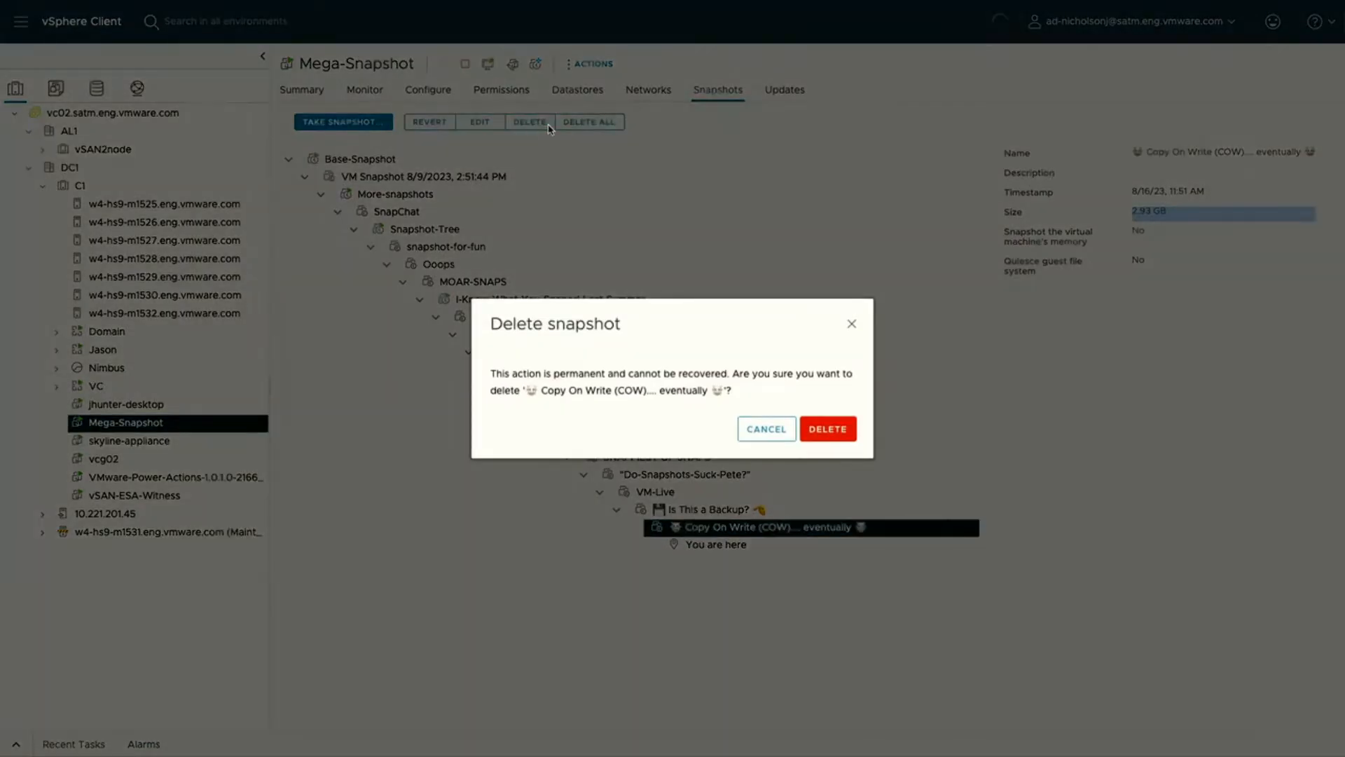
left_click(827, 429)
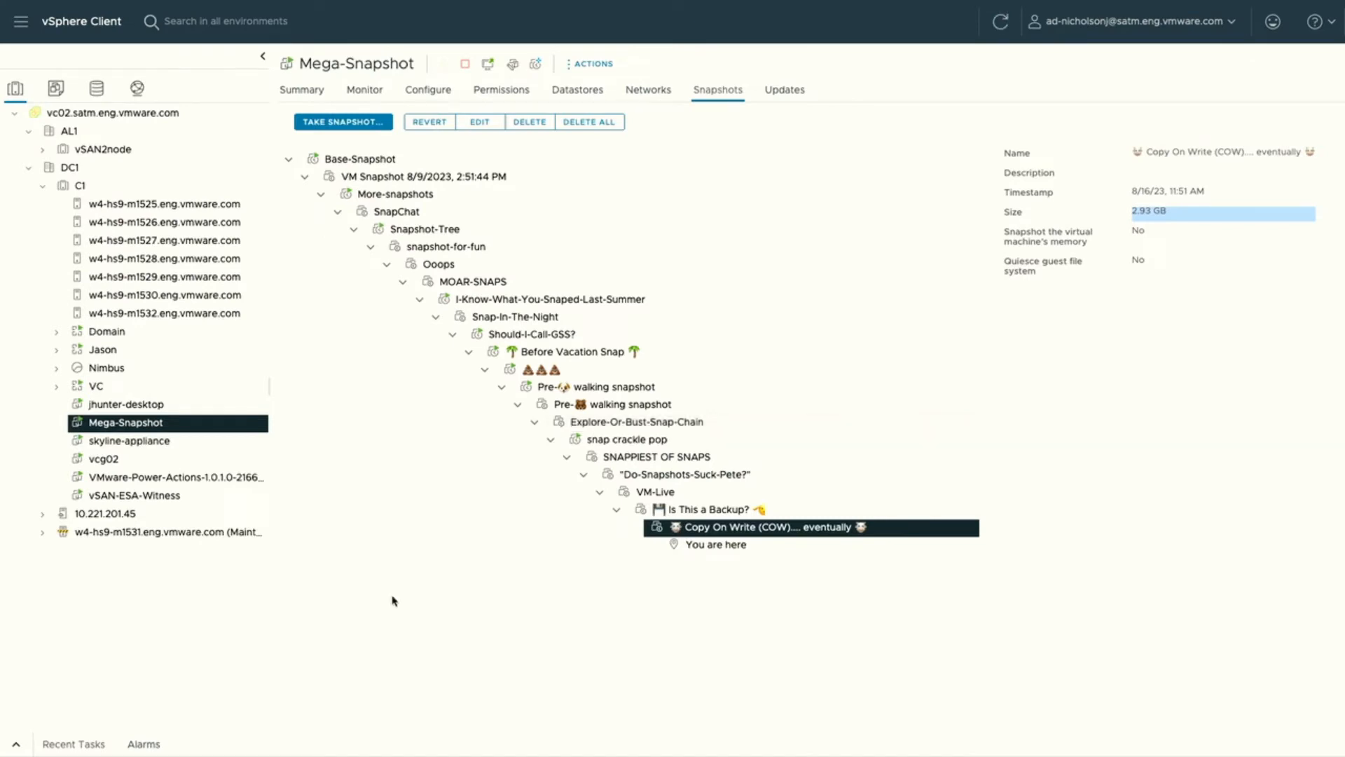
left_click(15, 745)
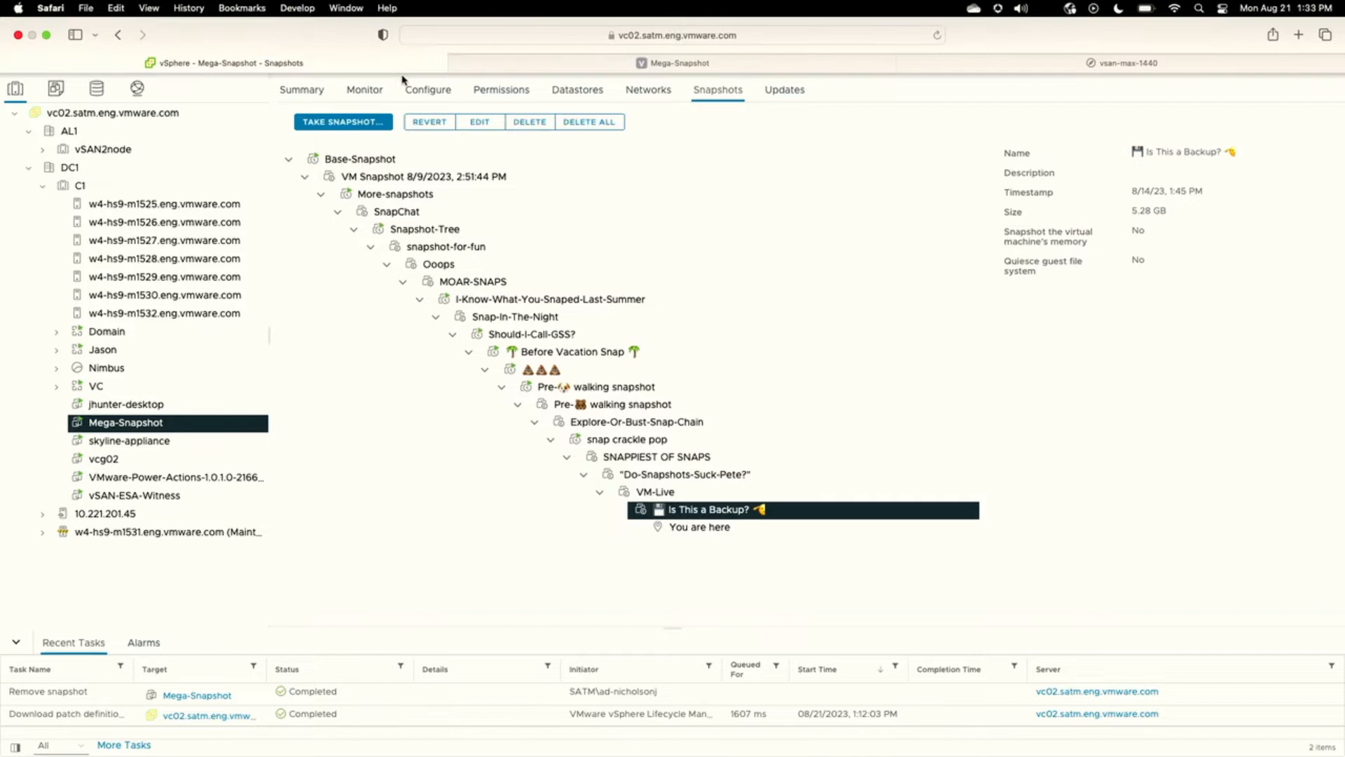
left_click(600, 66)
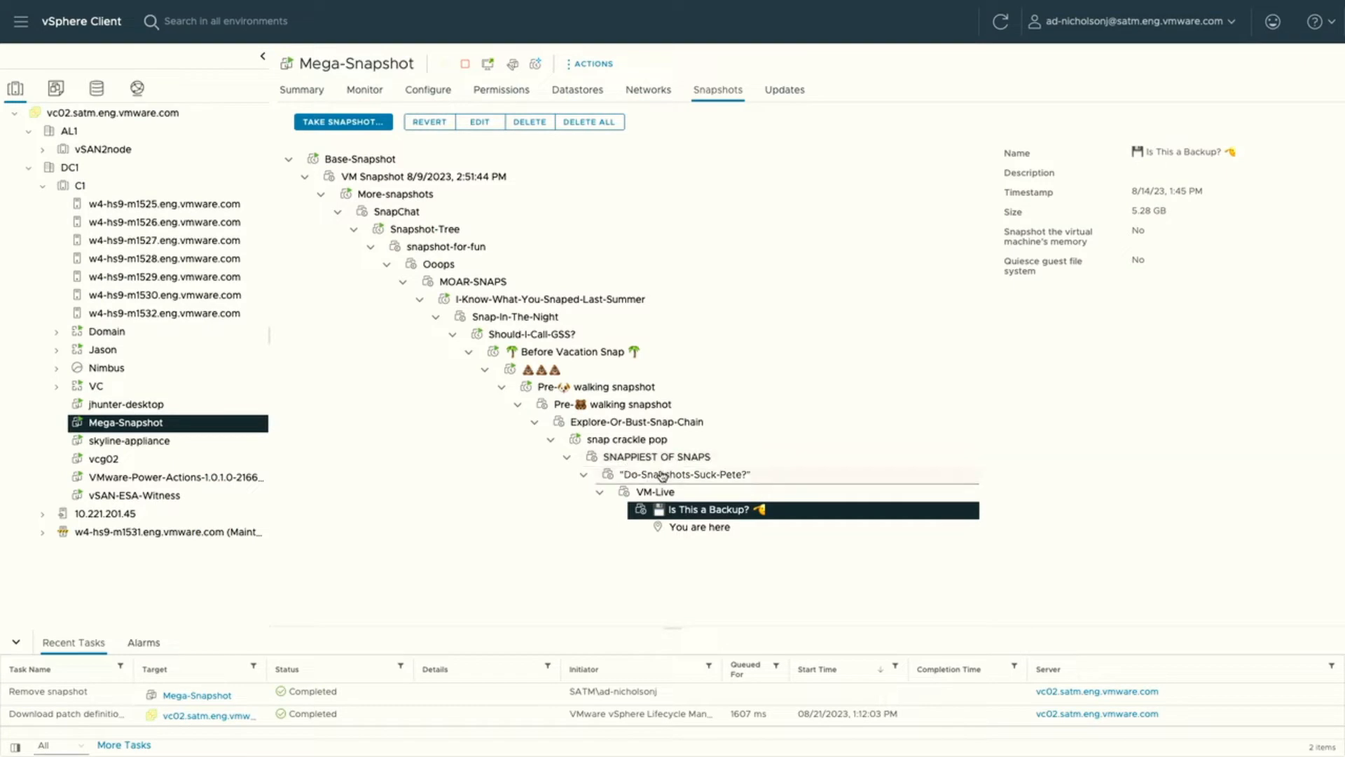
Delete the Do-Snapshots-Suck-Pete? snapshot and confirm its removal
left_click(669, 473)
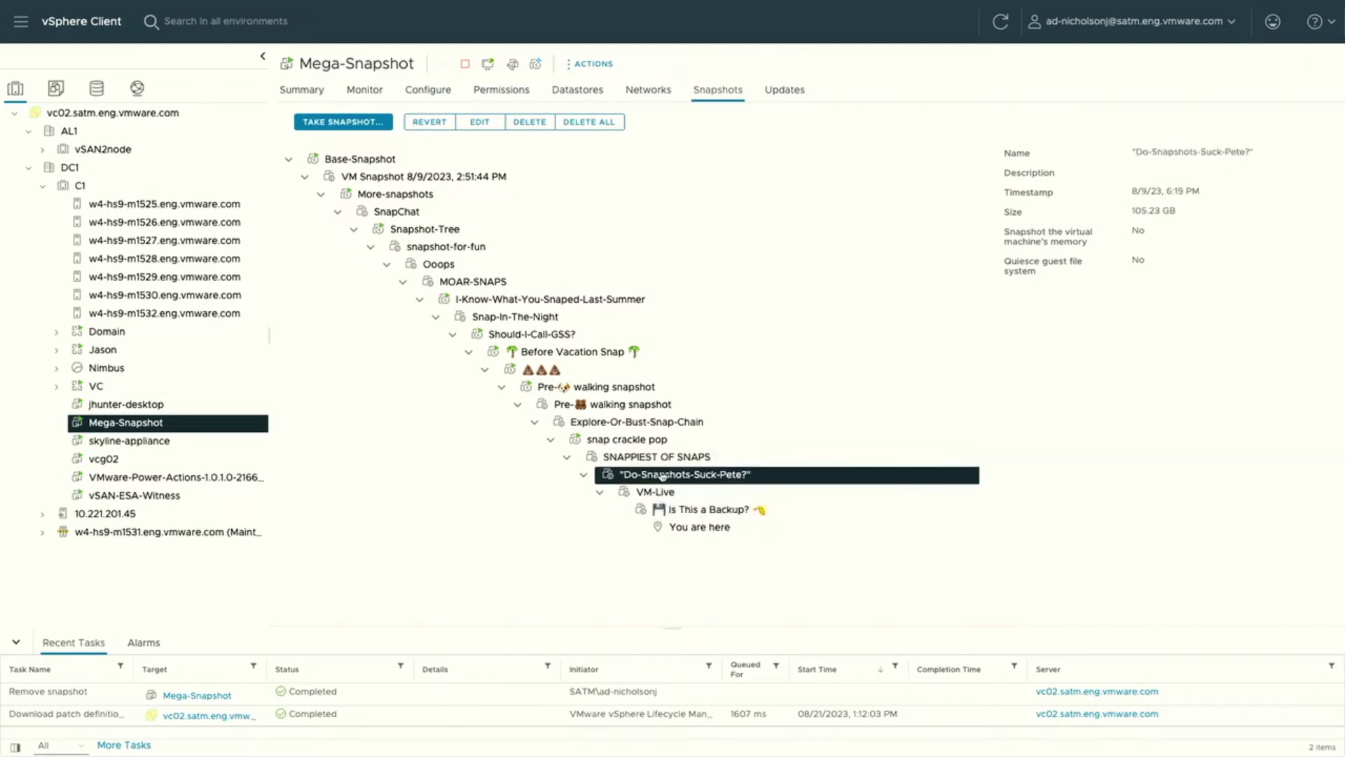
left_click(529, 121)
left_click(822, 429)
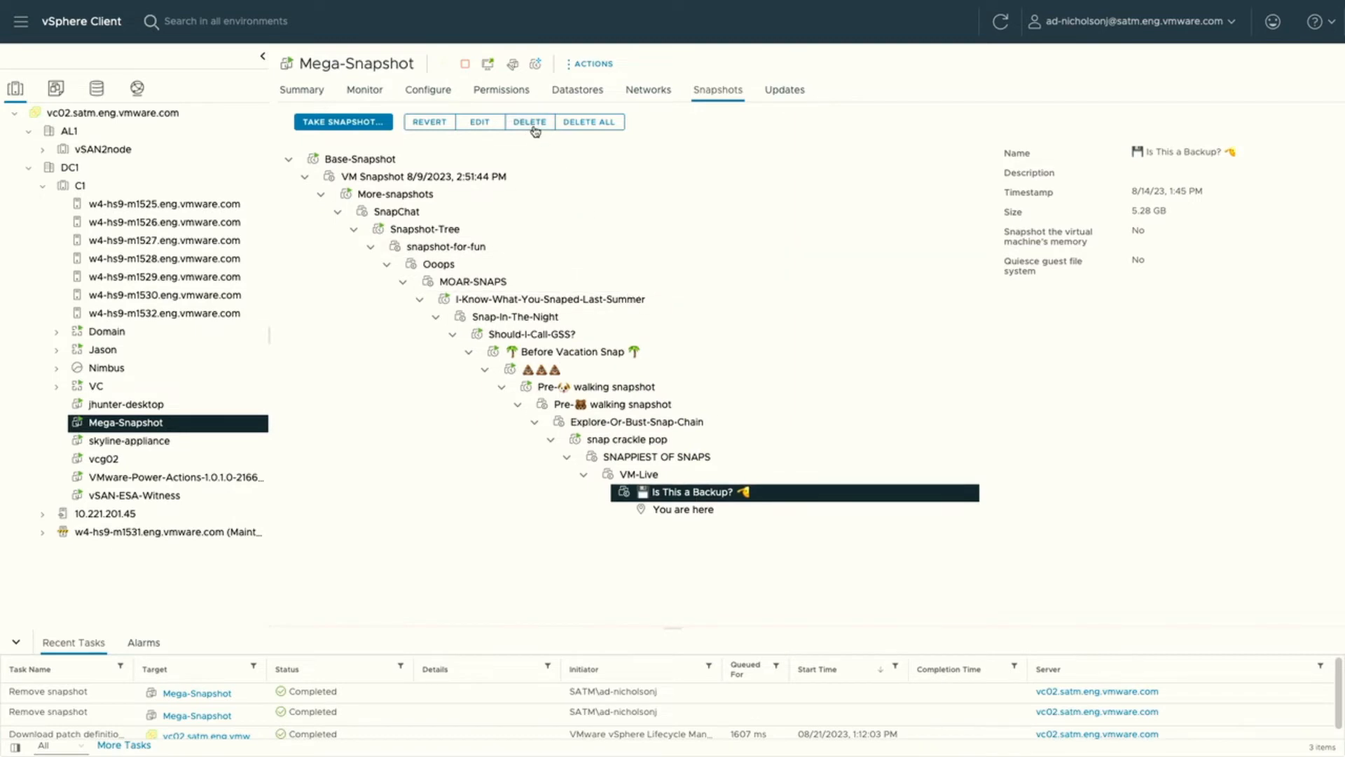
Delete the SNAPPIEST OF SNAPS snapshot and confirm its removal
left_click(644, 457)
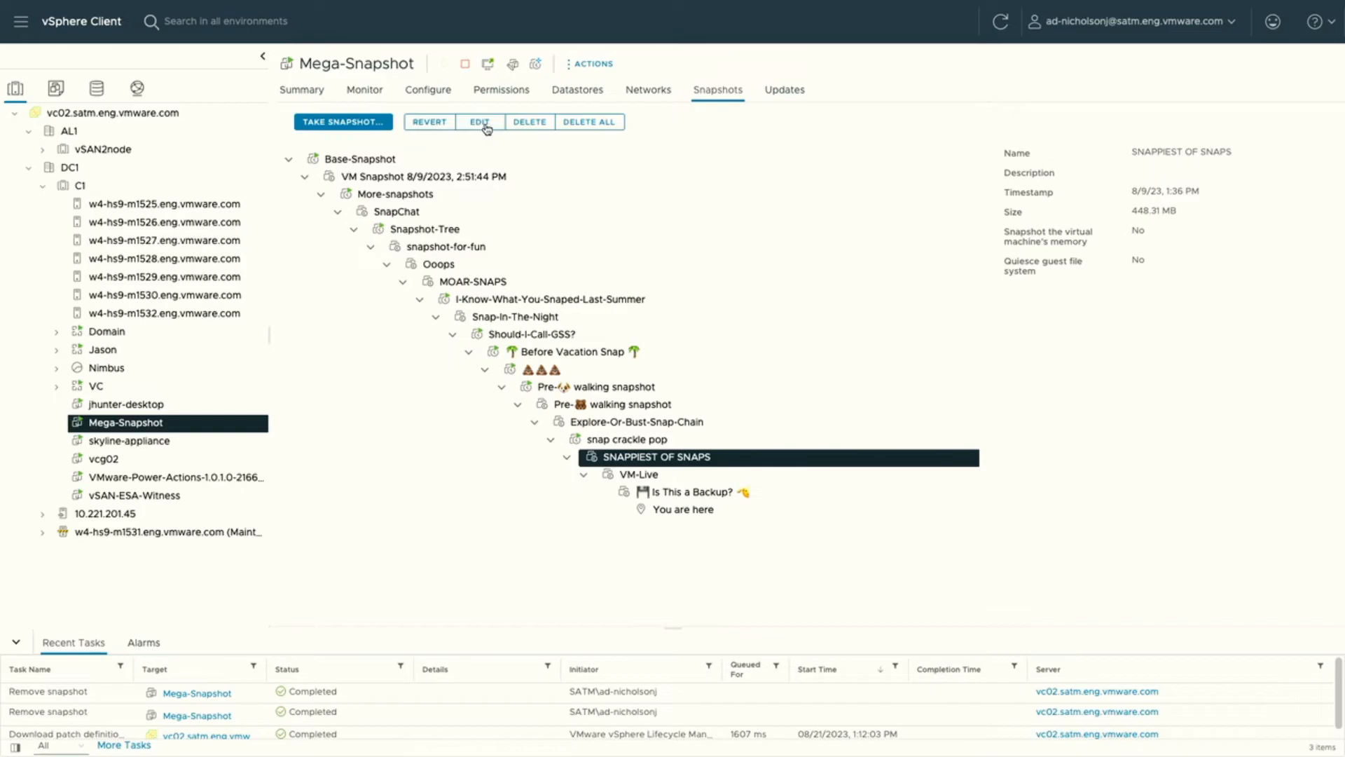
left_click(529, 121)
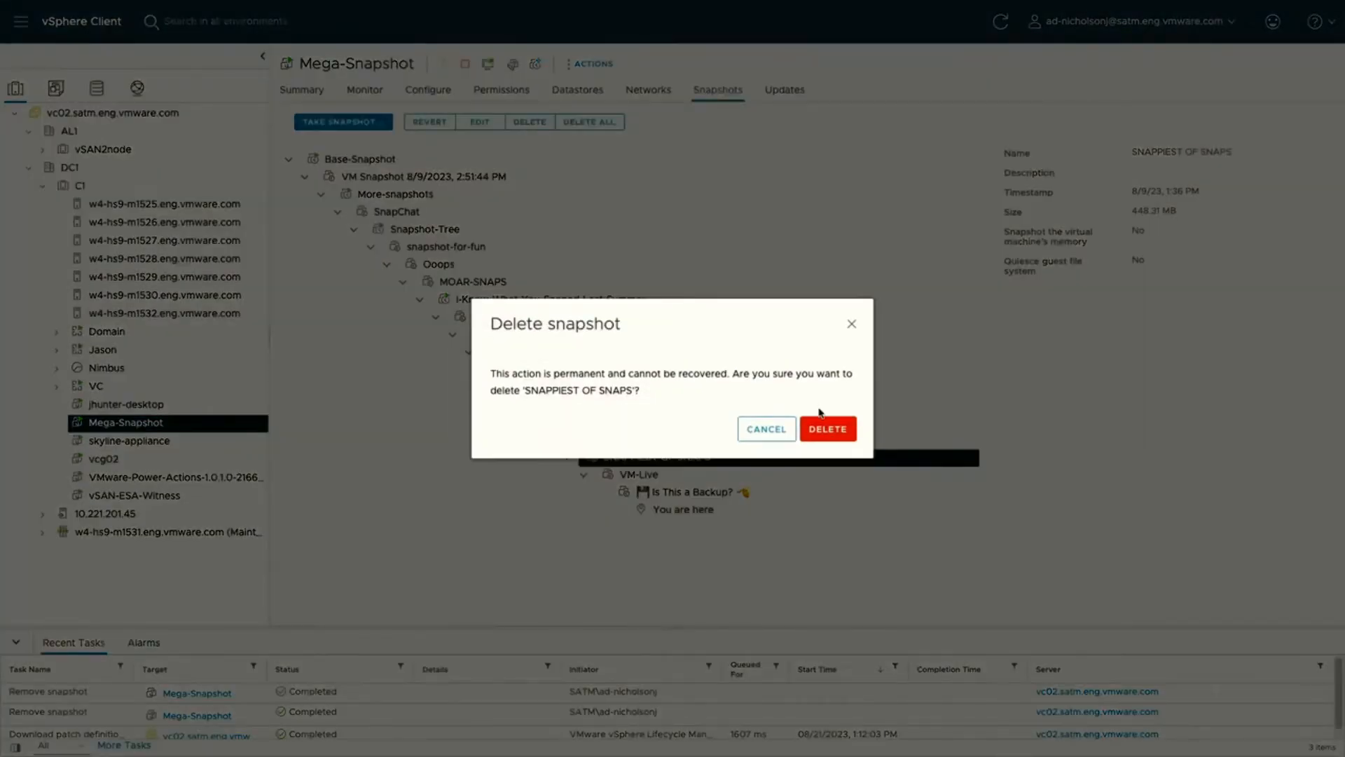
left_click(824, 429)
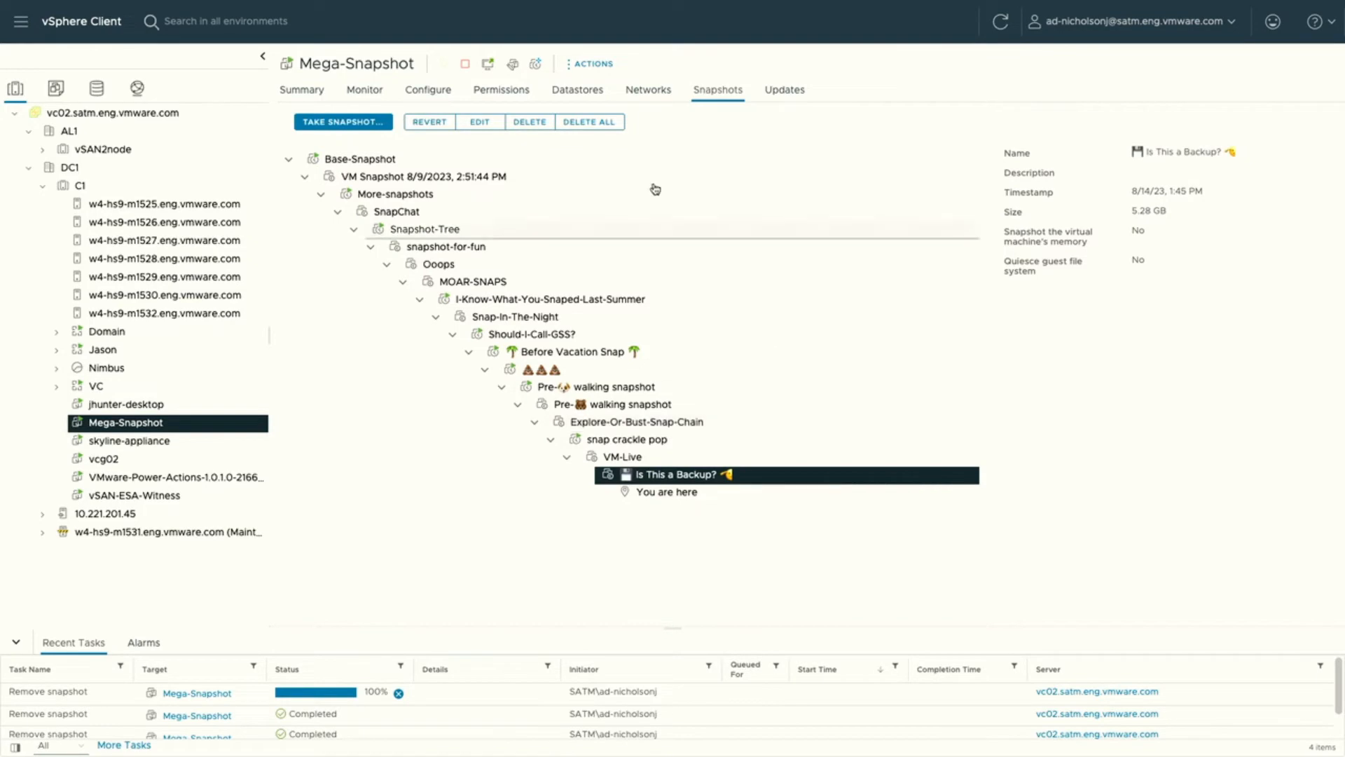
Delete all remaining Mega-Snapshot snapshots via DELETE ALL and confirm the Remove all snapshots task completes
left_click(589, 122)
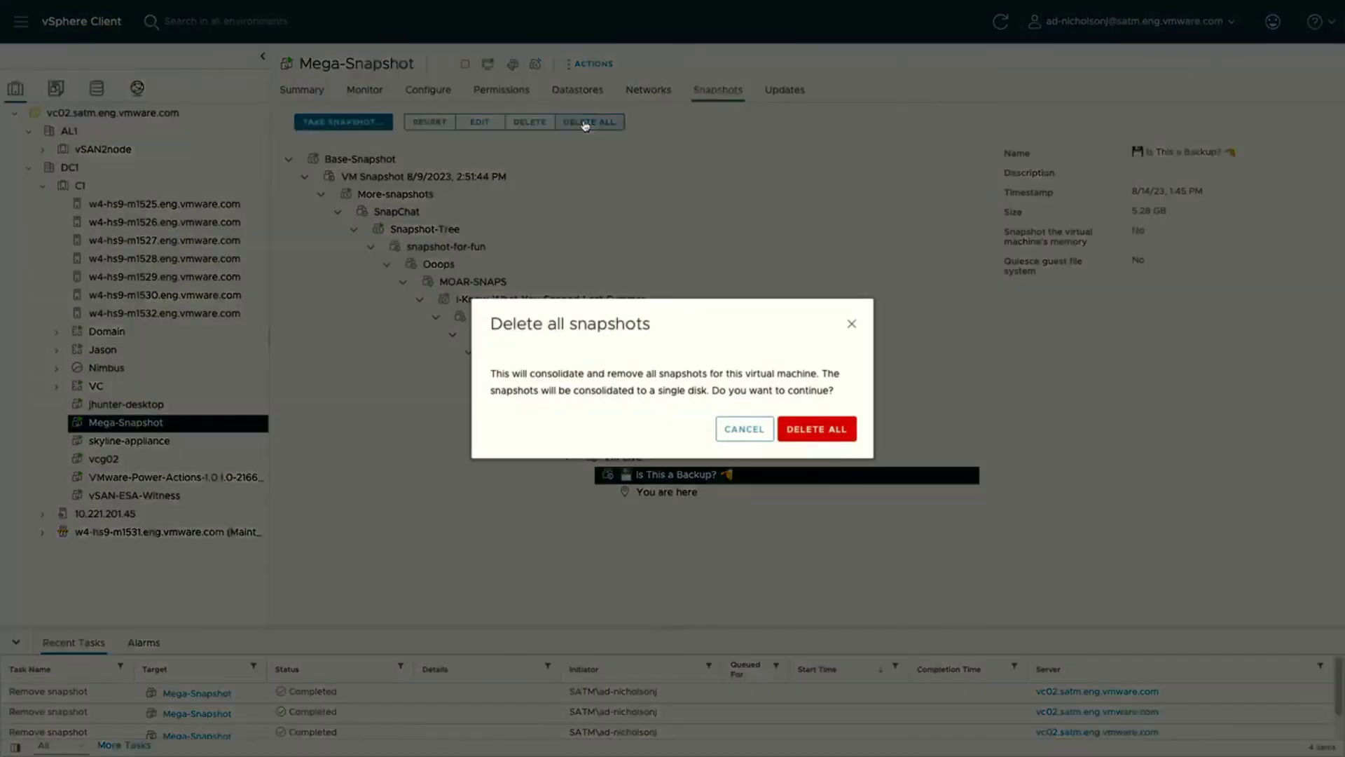
left_click(815, 430)
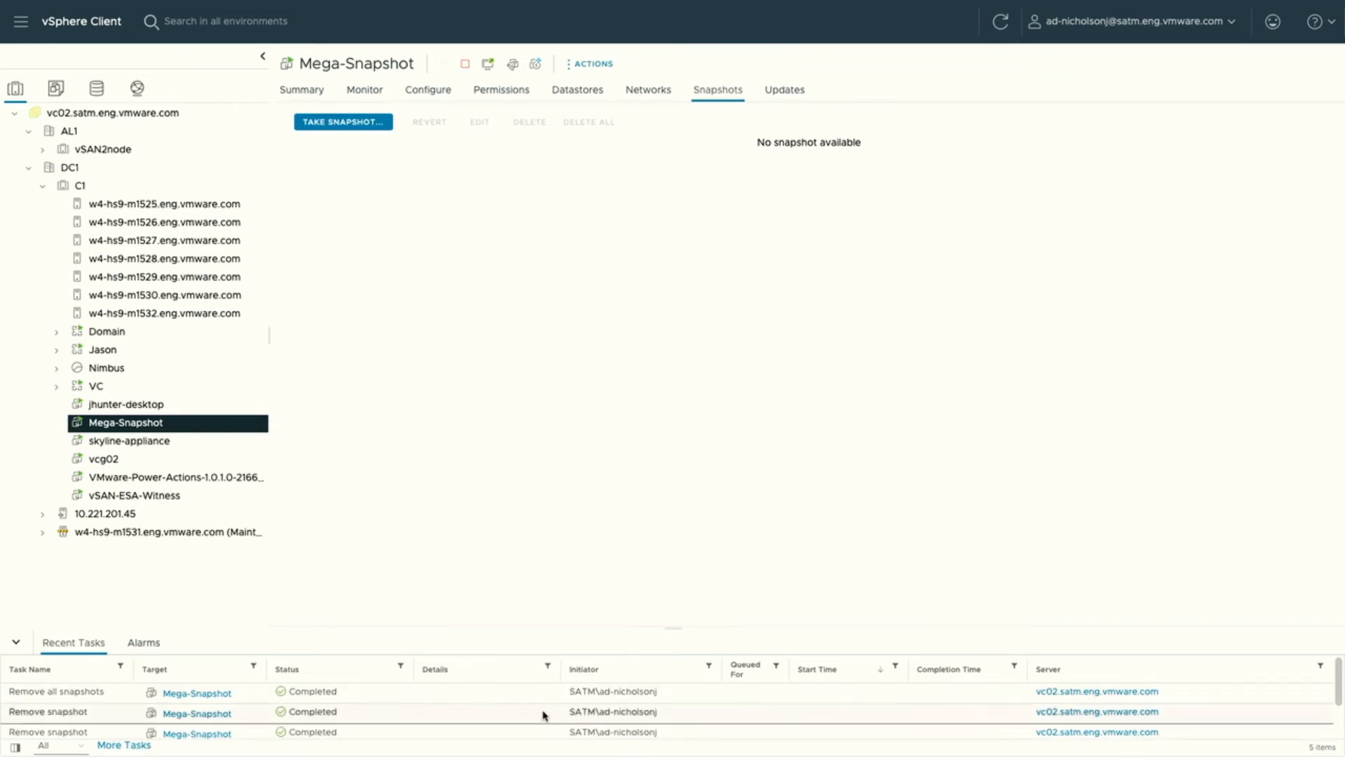
left_click_drag(558, 673, 462, 674)
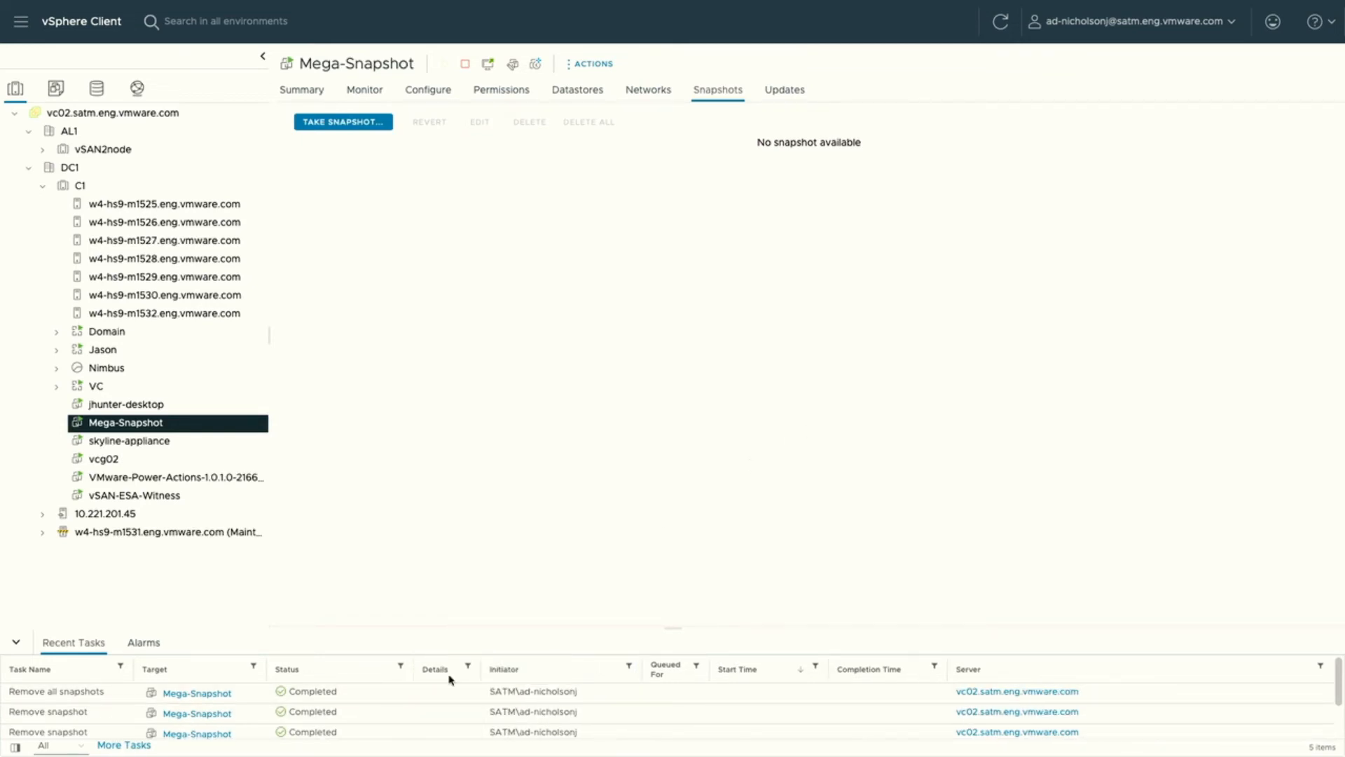
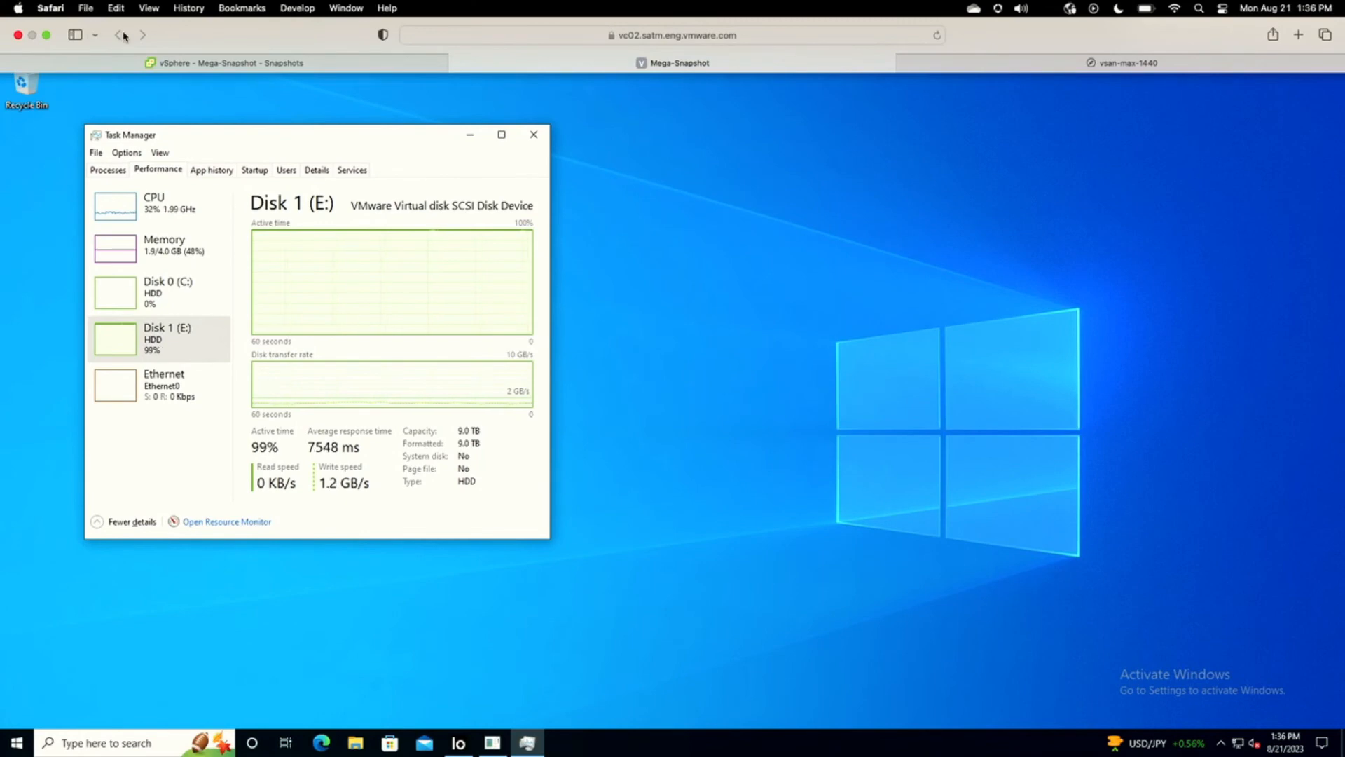
Return from the remote console to the vSphere Mega-Snapshot Snapshots view
left_click(190, 64)
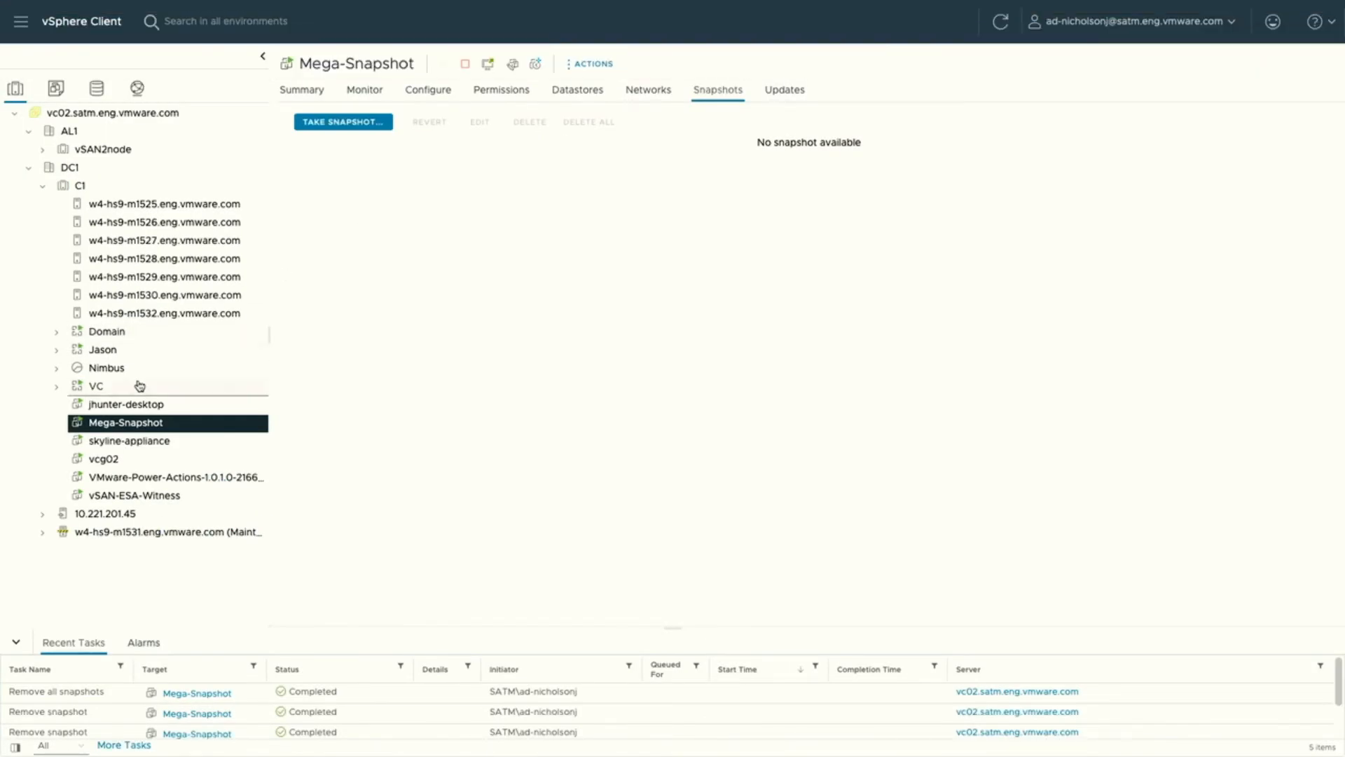
Show the Mega-Snapshot VM's Summary view with guest OS, hardware and usage
left_click(303, 90)
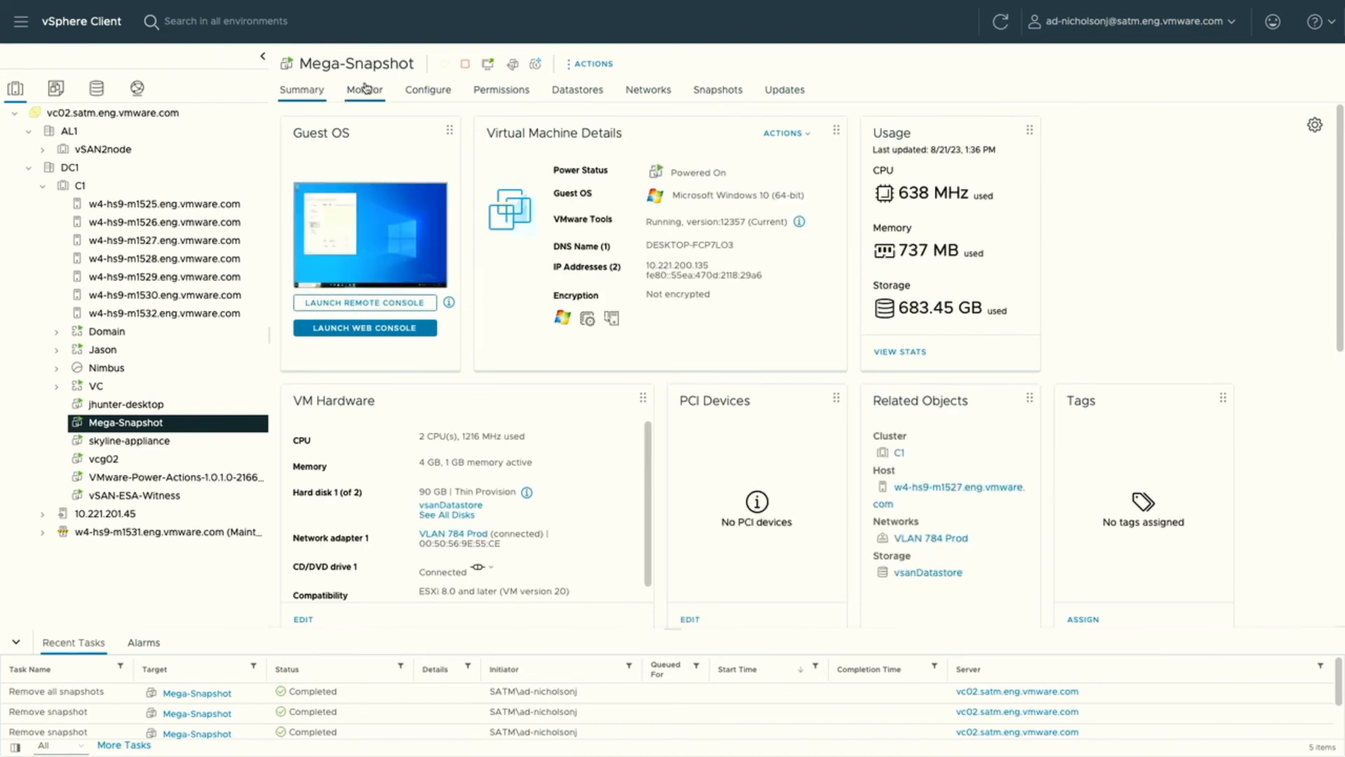